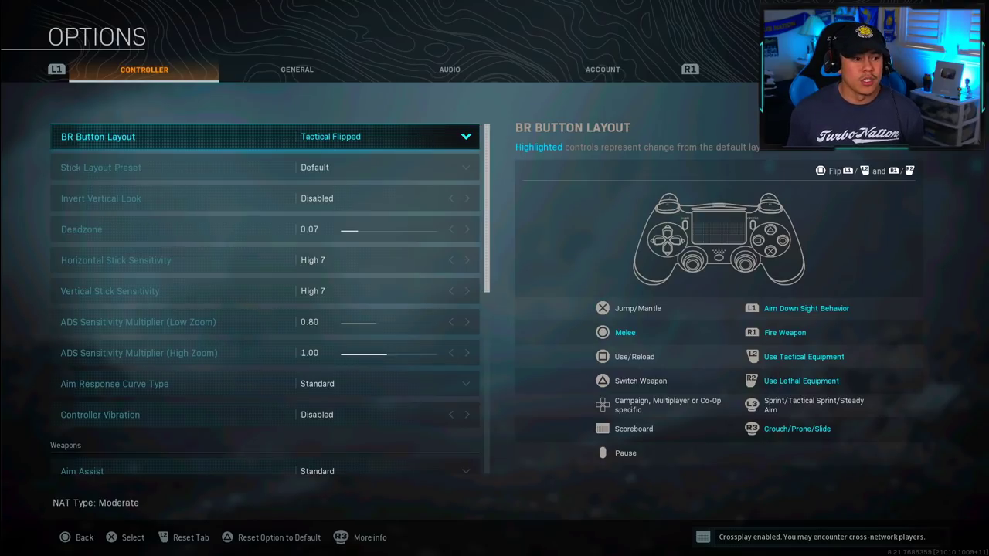
Review the controller's deadzone, stick sensitivity, and low- and high-zoom ADS sensitivity multiplier settings
click(231, 230)
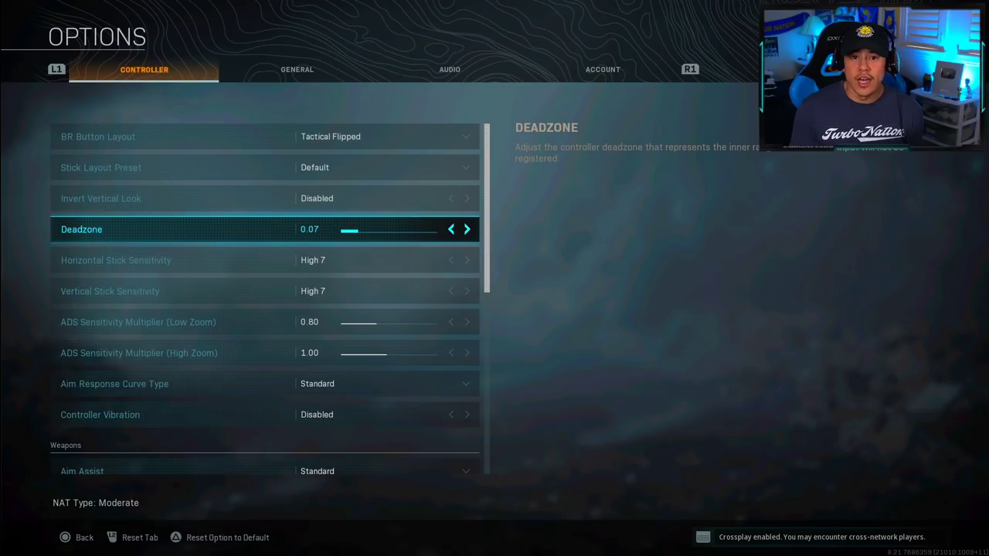
click(110, 292)
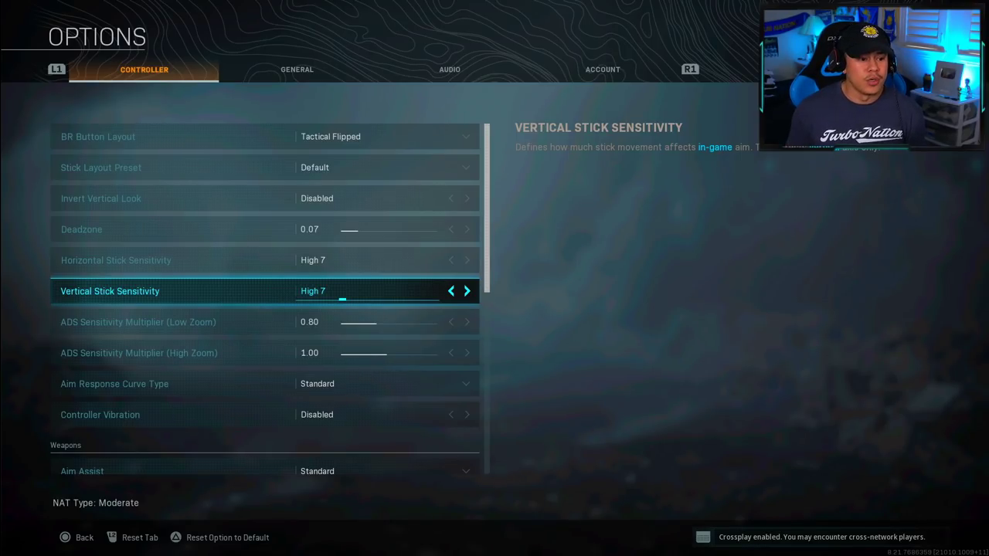
key(Down)
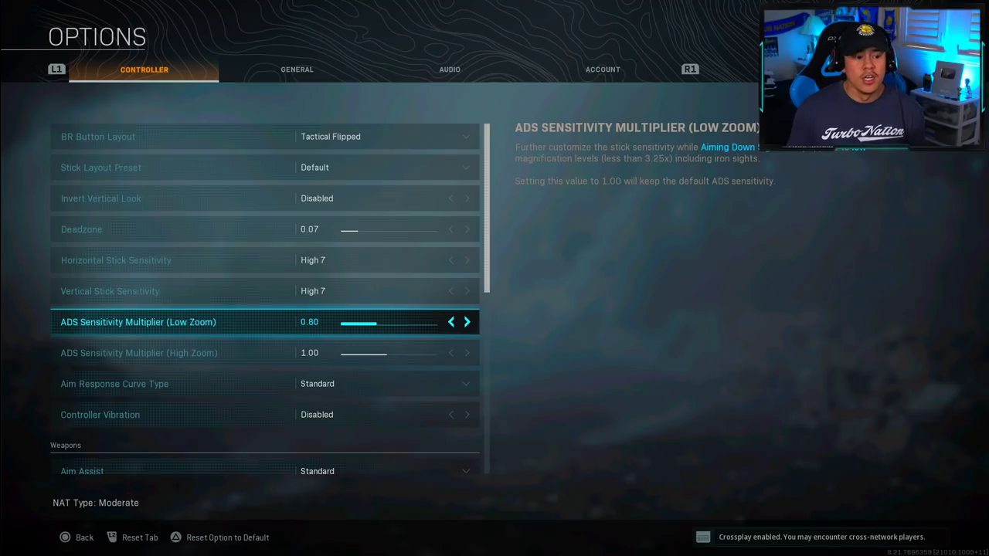
key(Down)
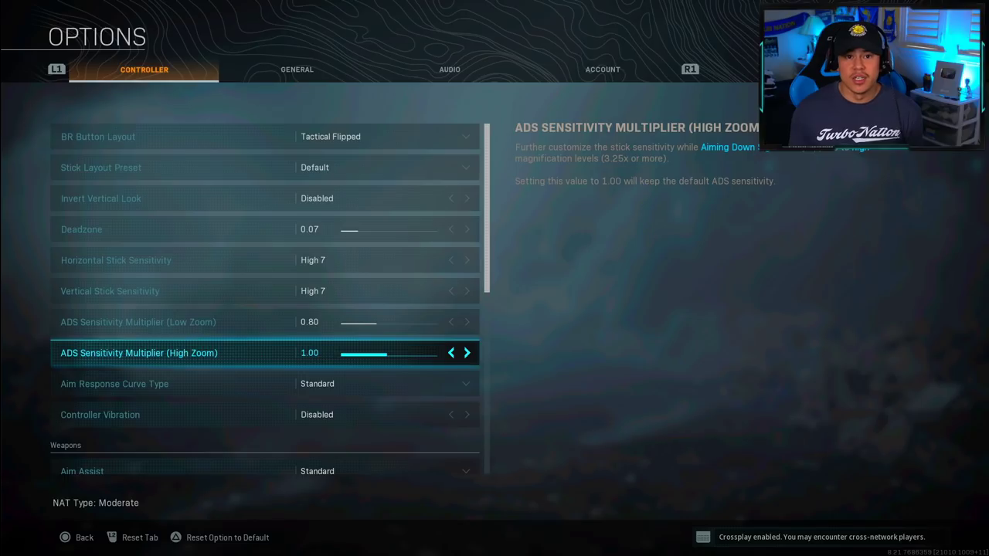
Look through the Standard, Linear and Dynamic aim response curve choices without changing the selection, and check the controller vibration setting
click(115, 384)
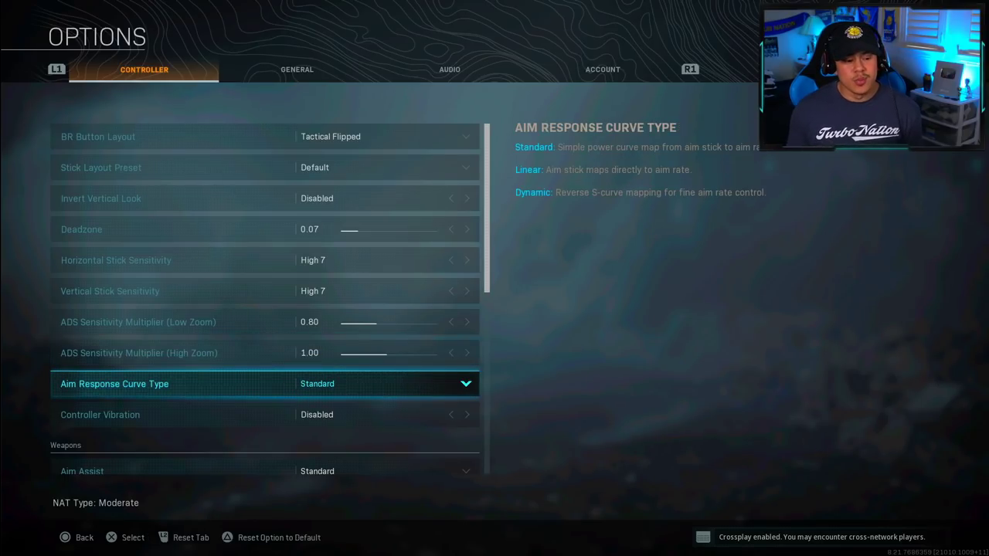
key(Return)
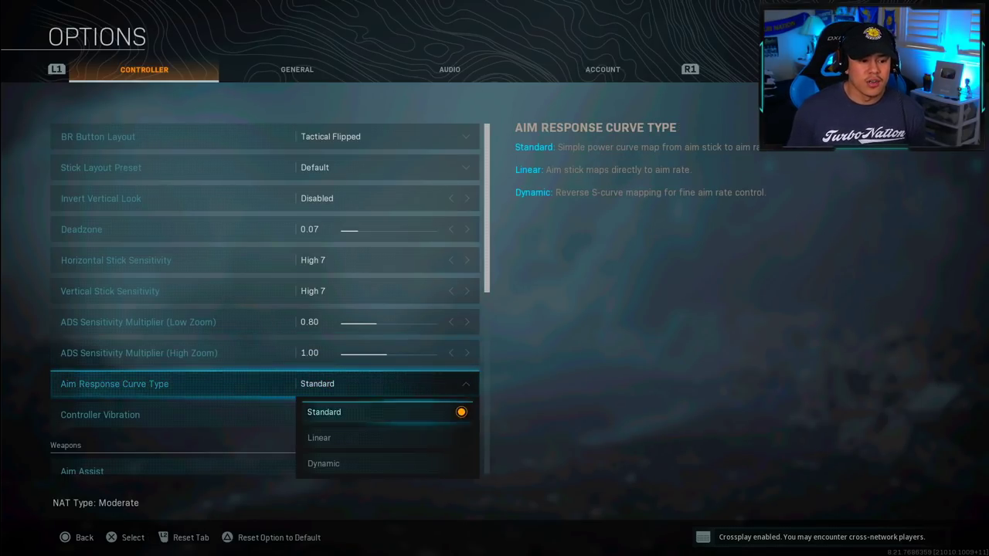
key(Down)
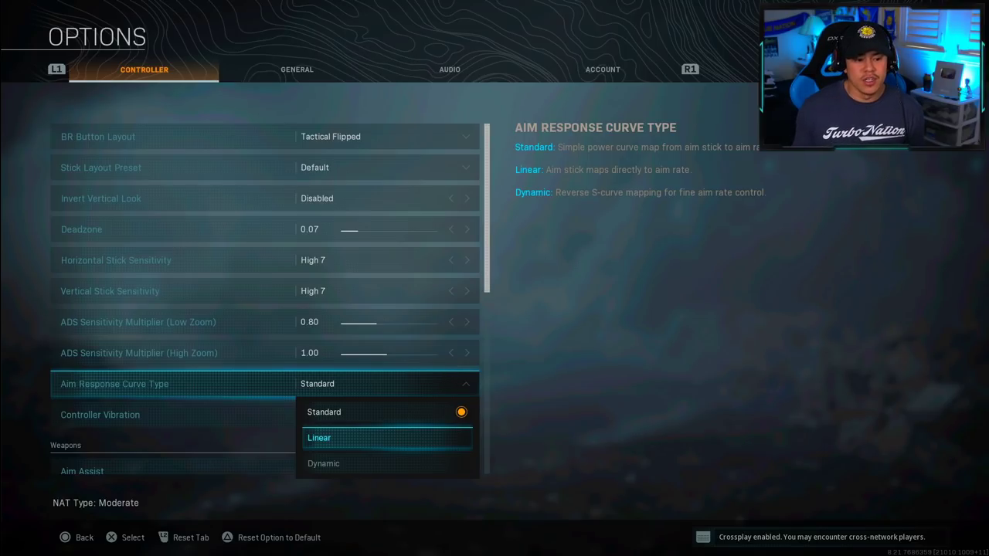
key(Down)
key(Escape)
key(Down)
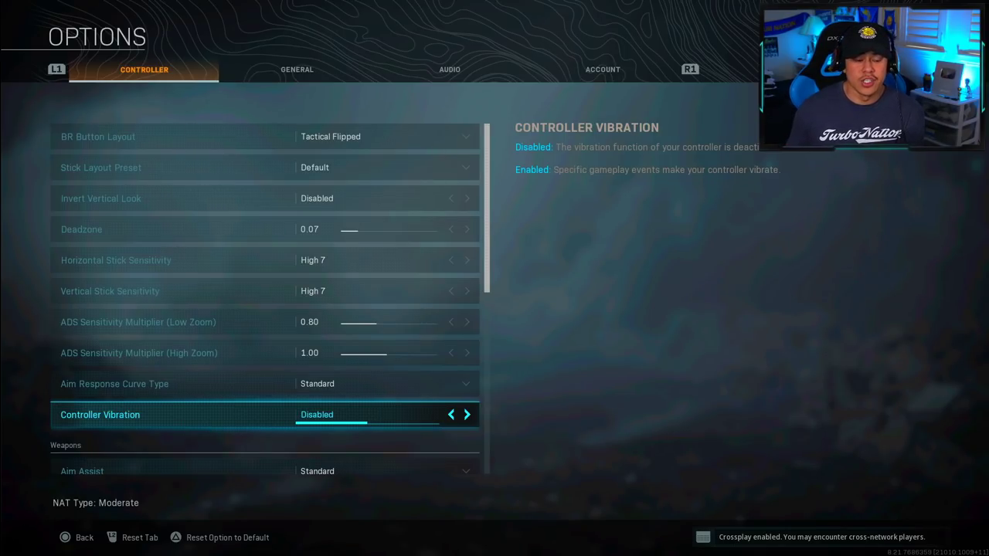
Examine the aim assist choices, comparing Standard, Precision and Focusing, and close the list without changing the selection
key(Down)
key(Return)
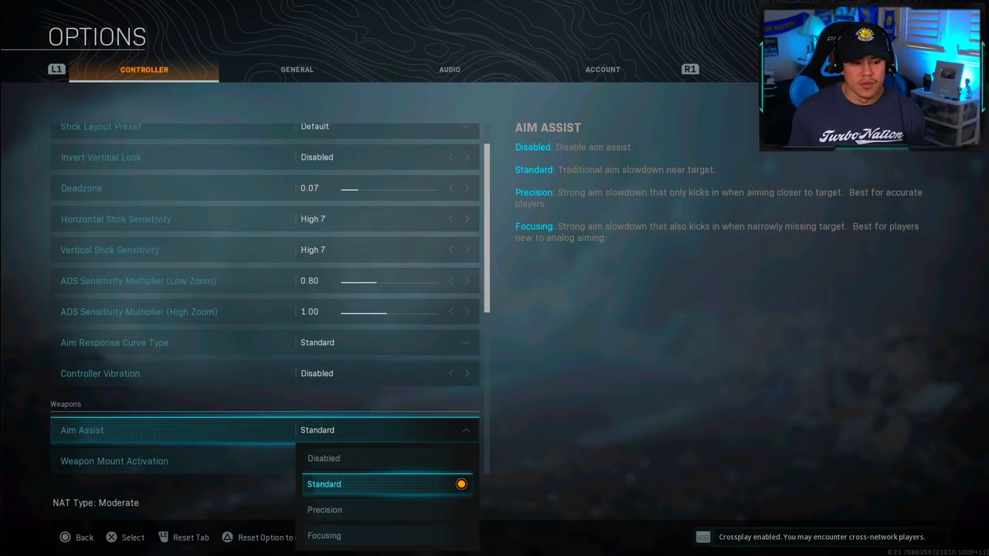
key(Down)
key(Down)
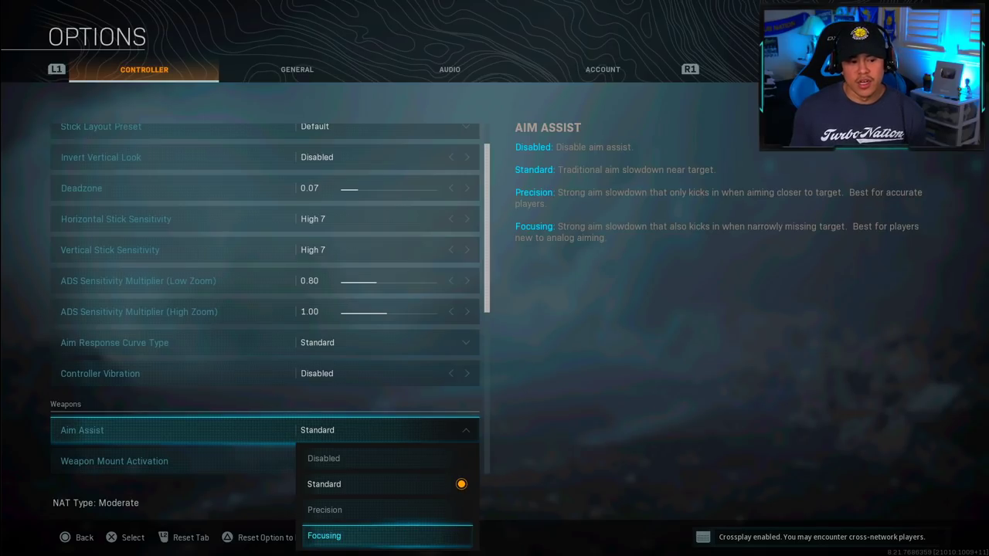
key(Up)
key(Down)
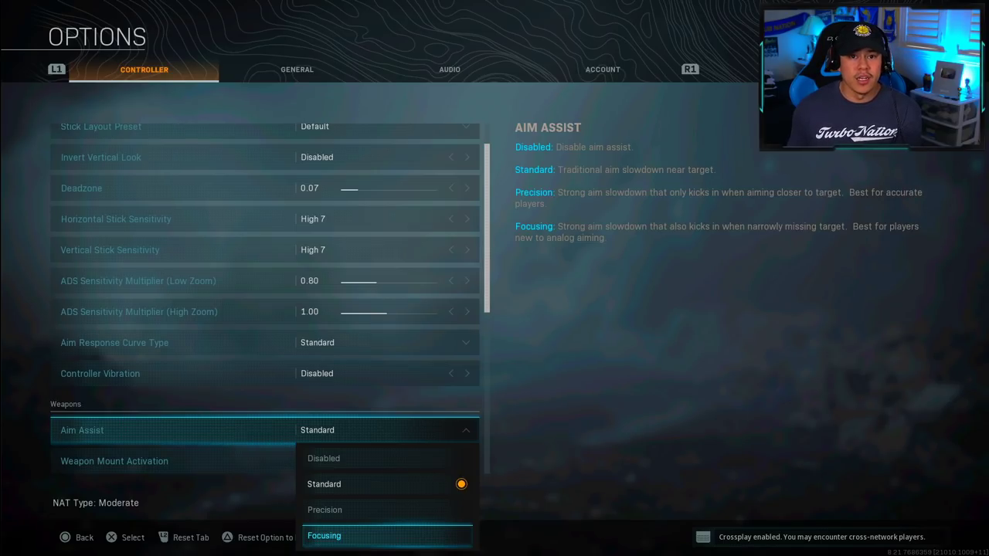
key(Up)
key(Up)
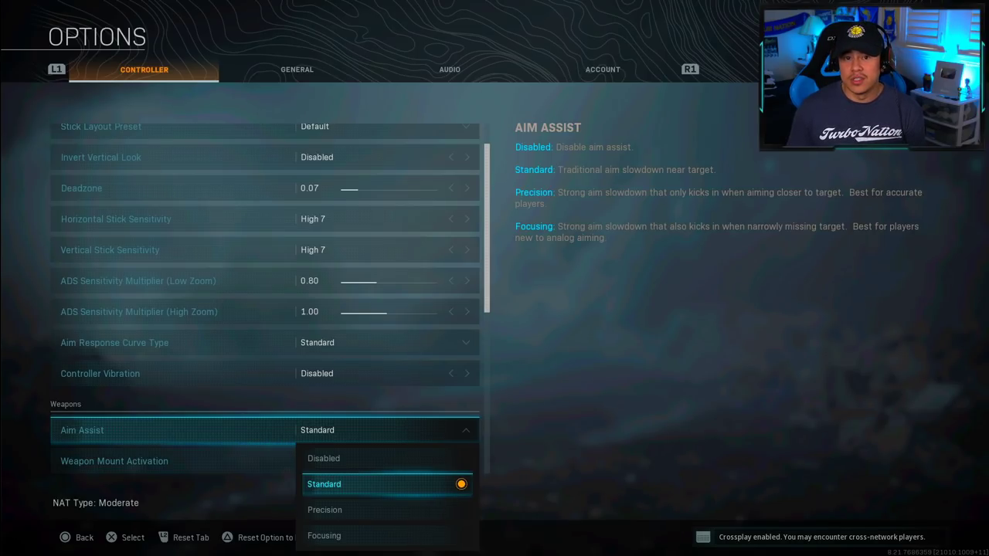
click(324, 535)
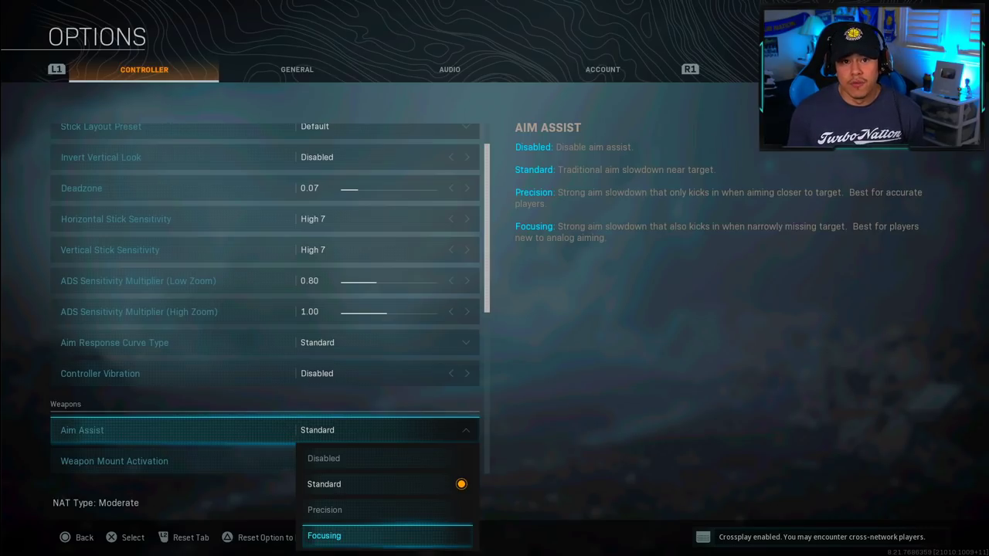
click(325, 510)
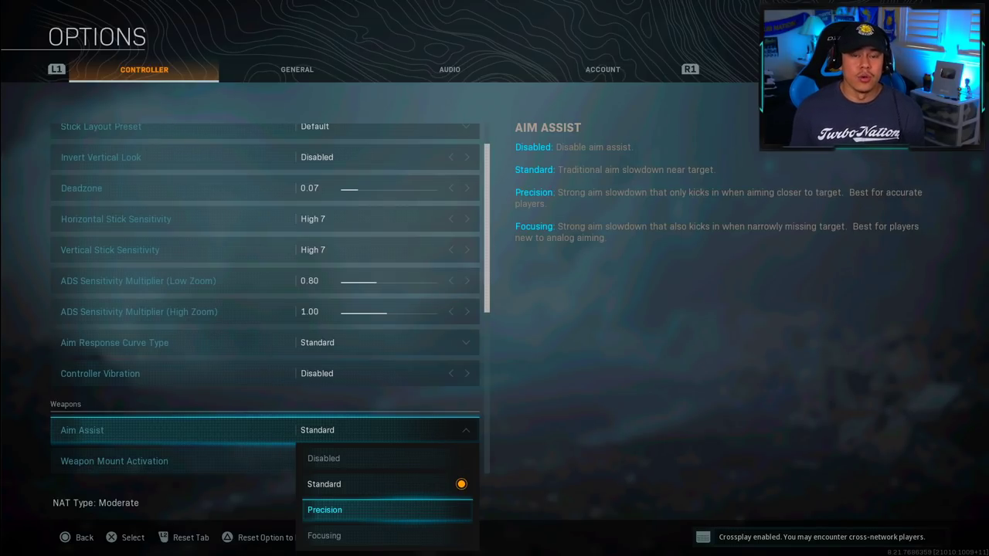
key(Escape)
Review the remaining weapon settings, from weapon mount activation through depleted ammo weapon switch
key(Down)
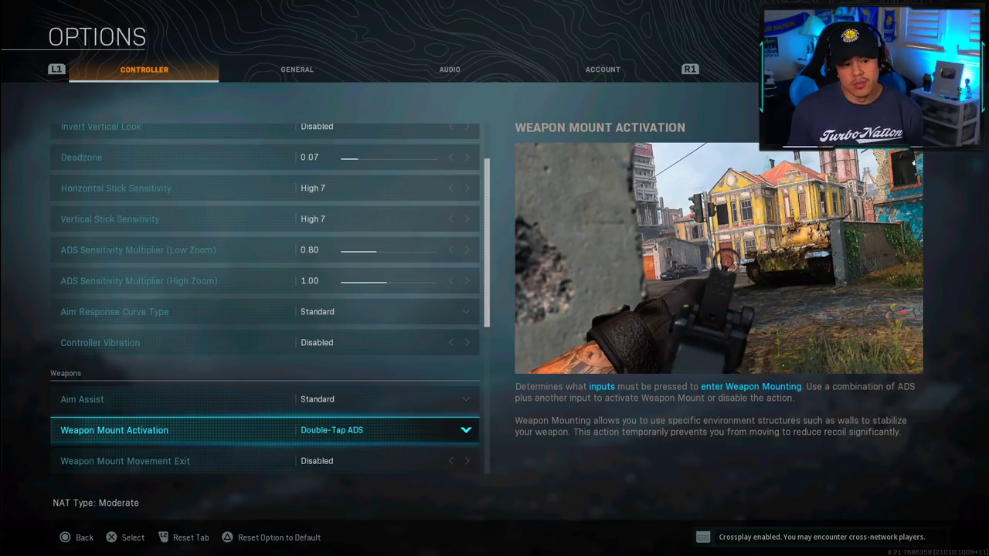
key(Down)
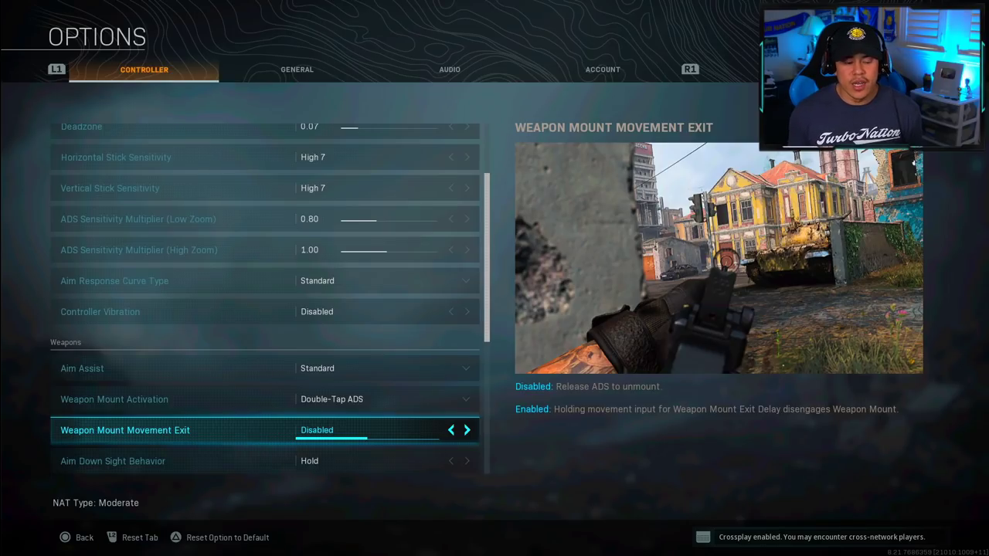
key(Down)
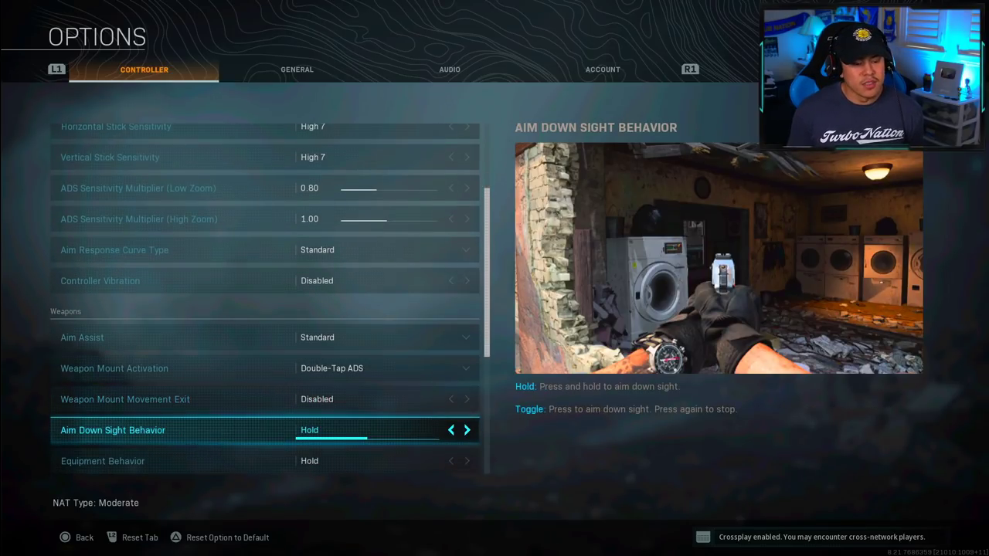
key(Down)
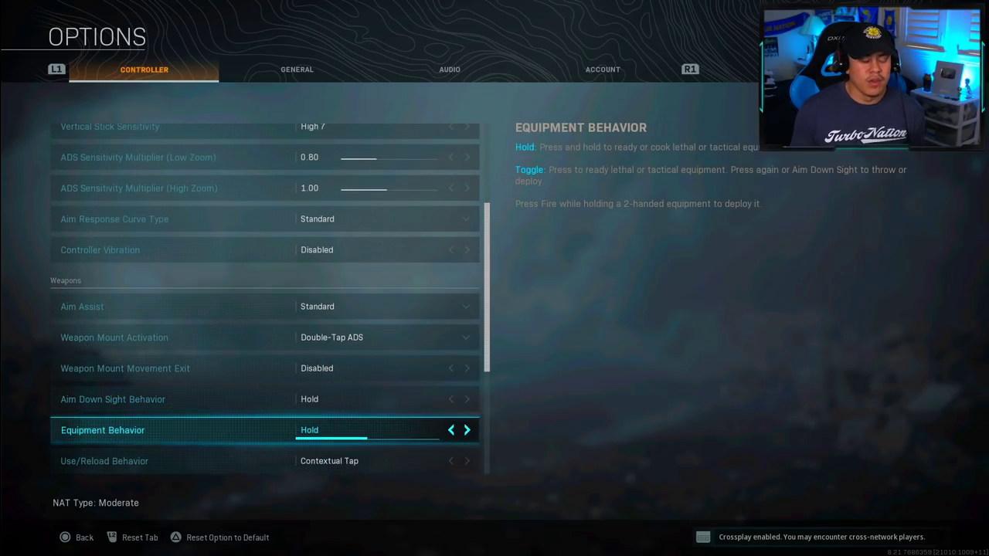
key(Down)
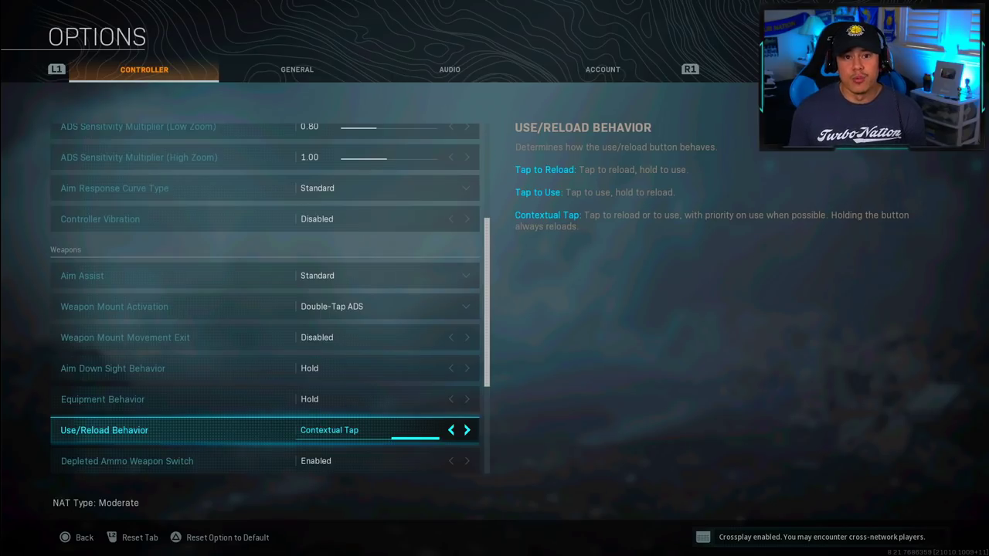
key(Down)
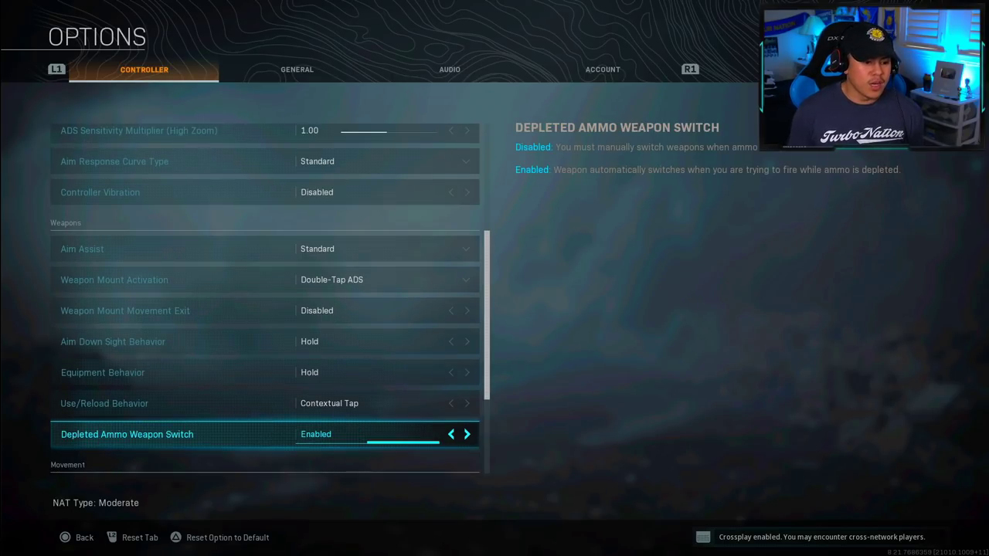
Review the movement settings, from slide behavior through vehicle camera recenter and parachute auto-deploy
key(Down)
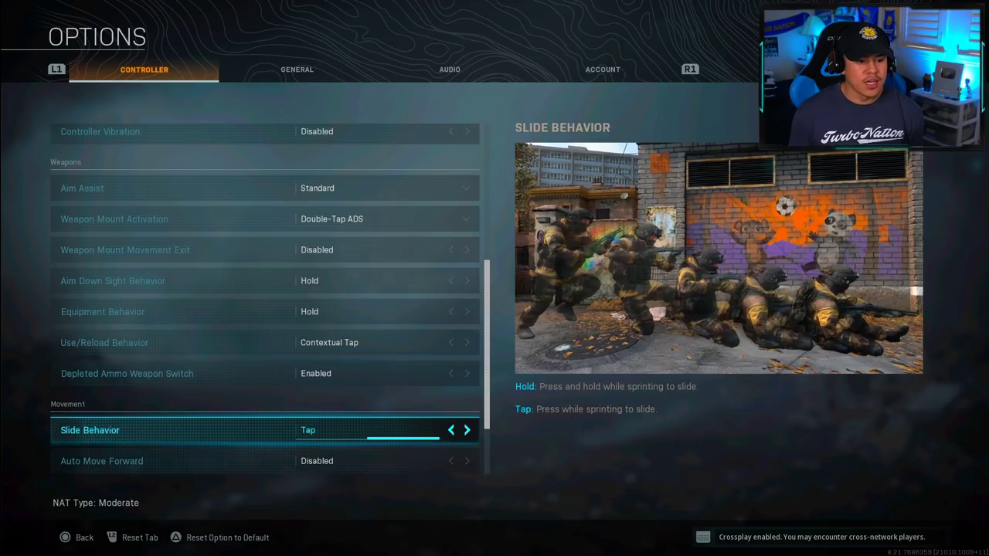
key(Down)
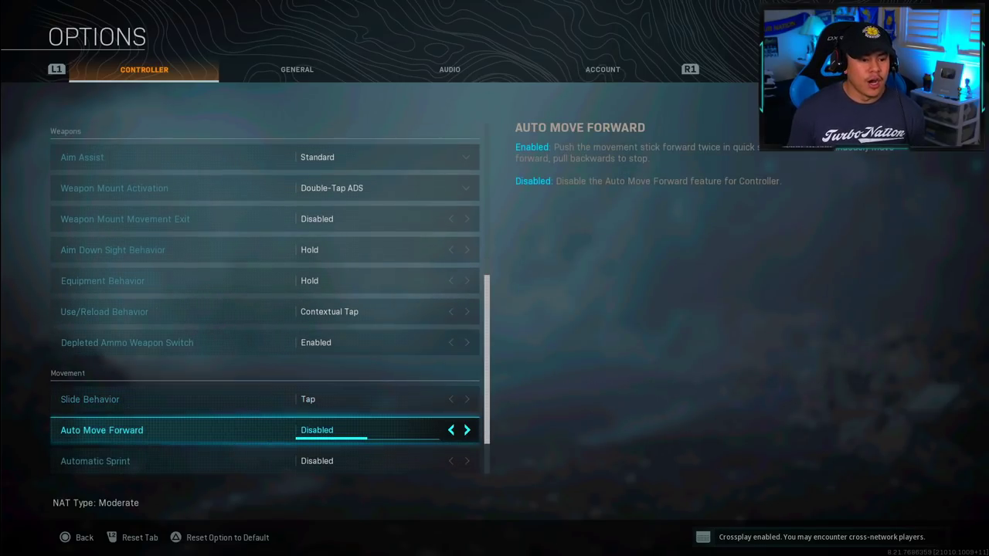
key(Down)
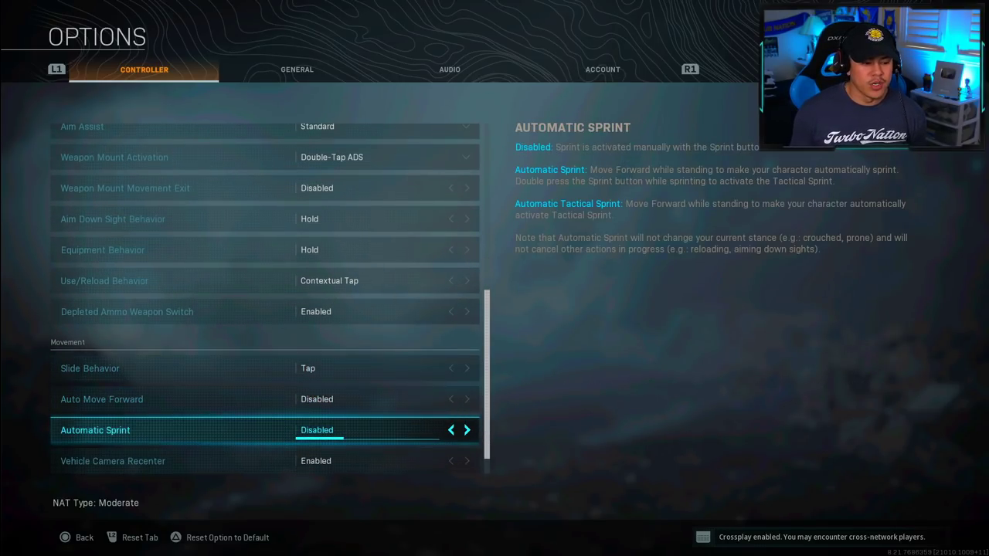
key(Down)
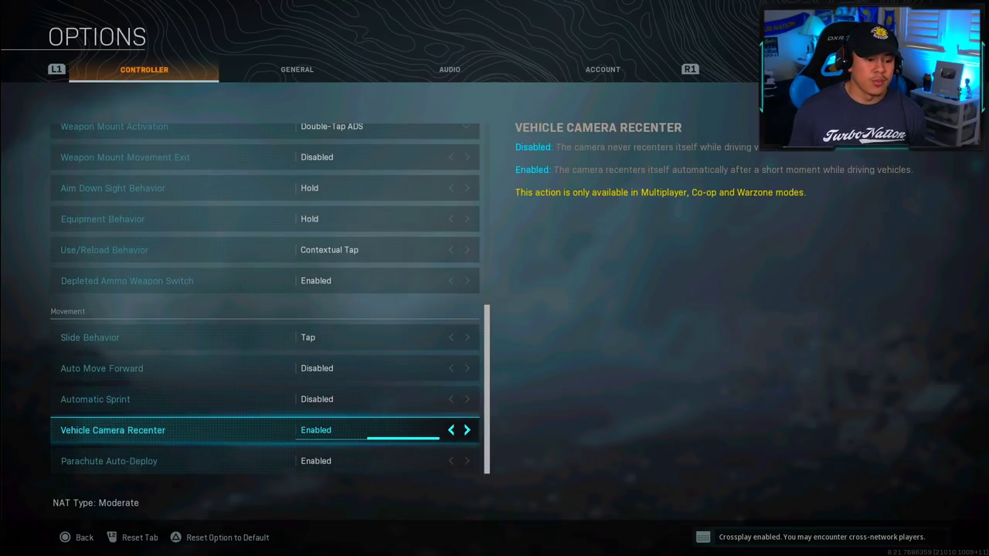
key(Down)
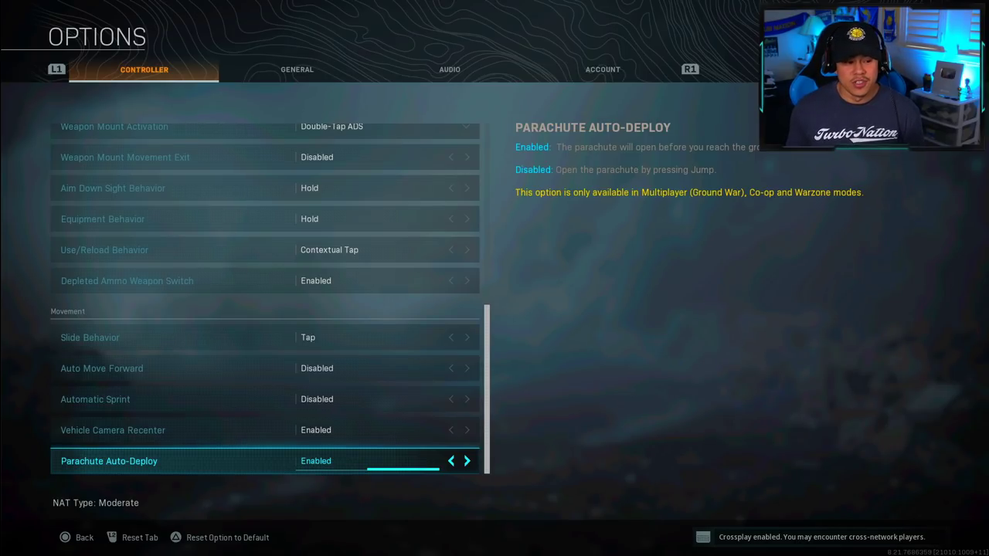
Review the general settings from brightness, safe area and film grain through tooltips, subtitles and language selection
key(e)
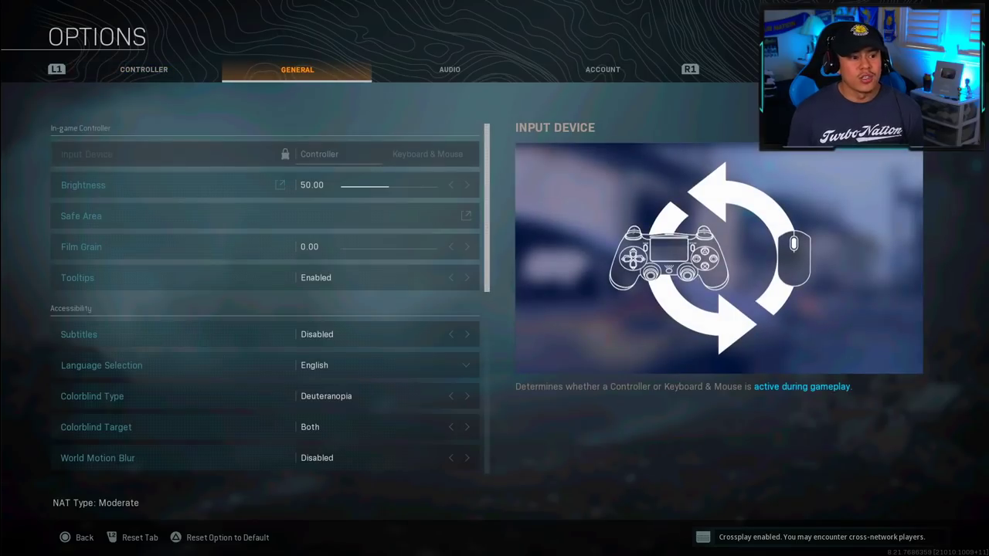
key(Down)
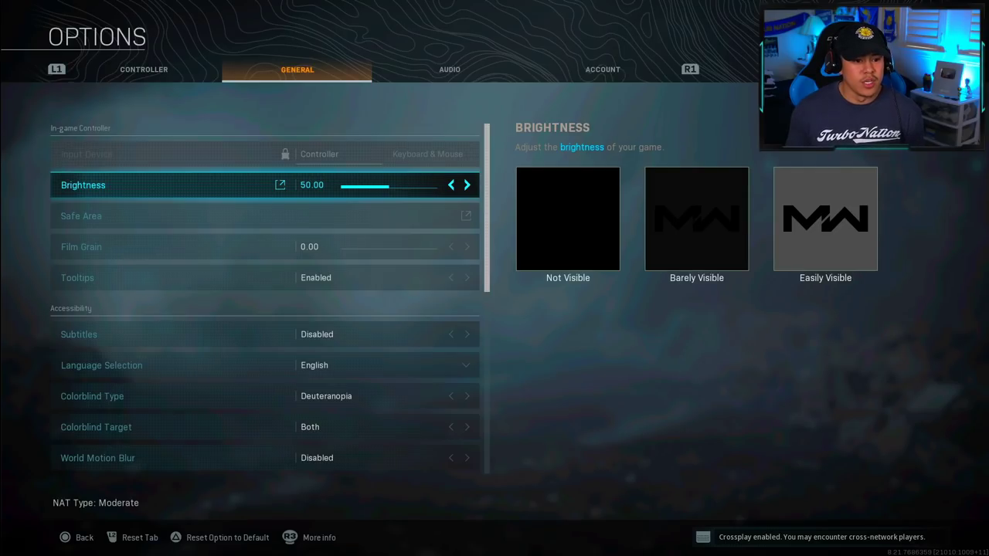
key(Down)
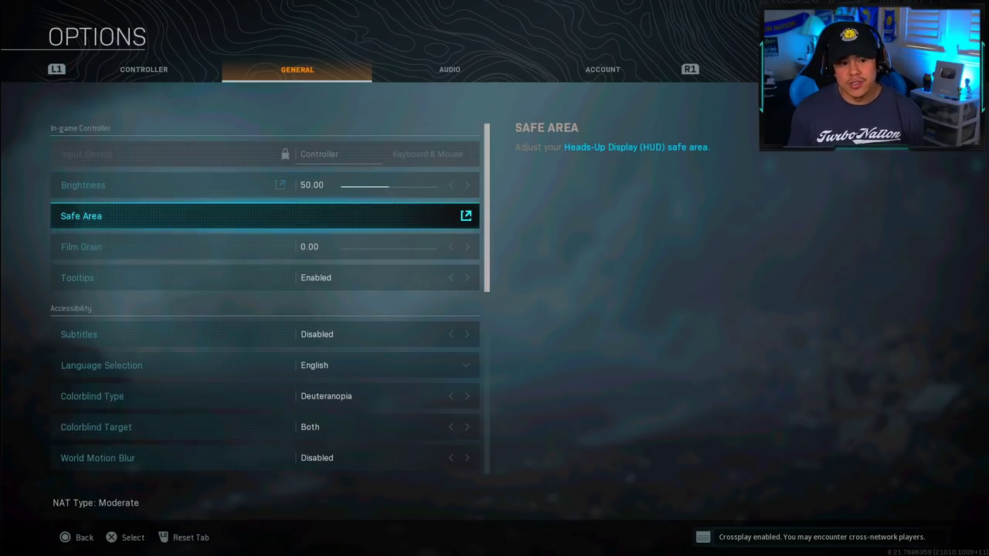
key(Return)
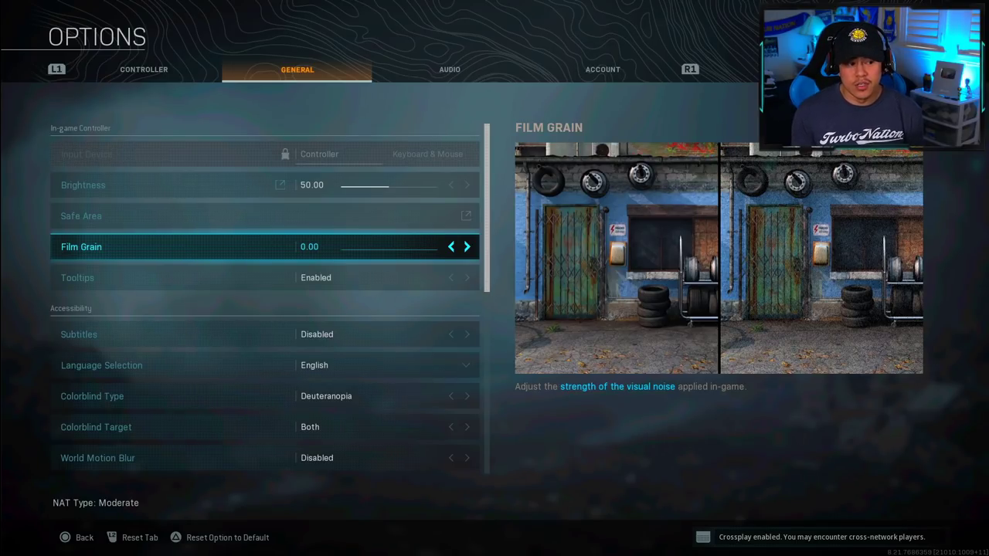
click(265, 278)
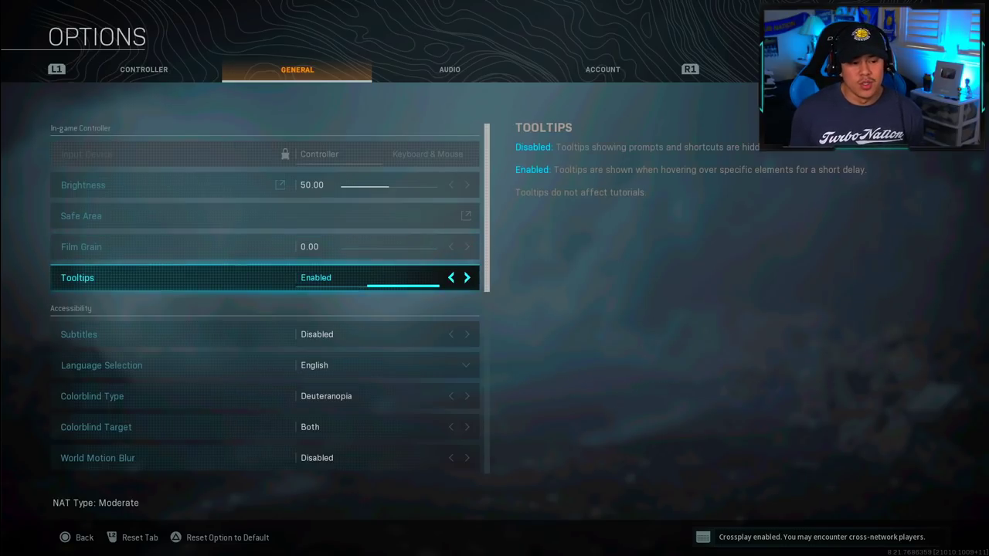
click(264, 333)
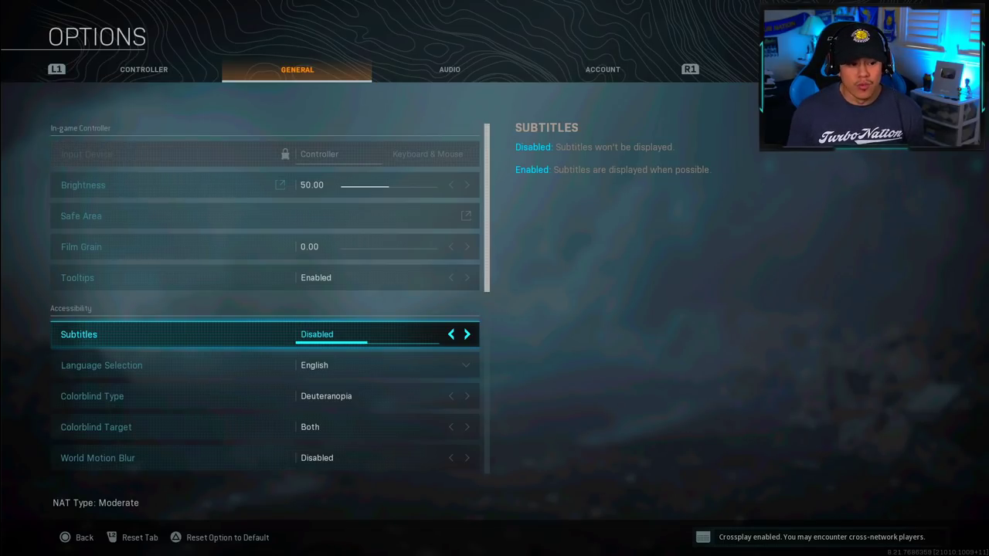
key(Down)
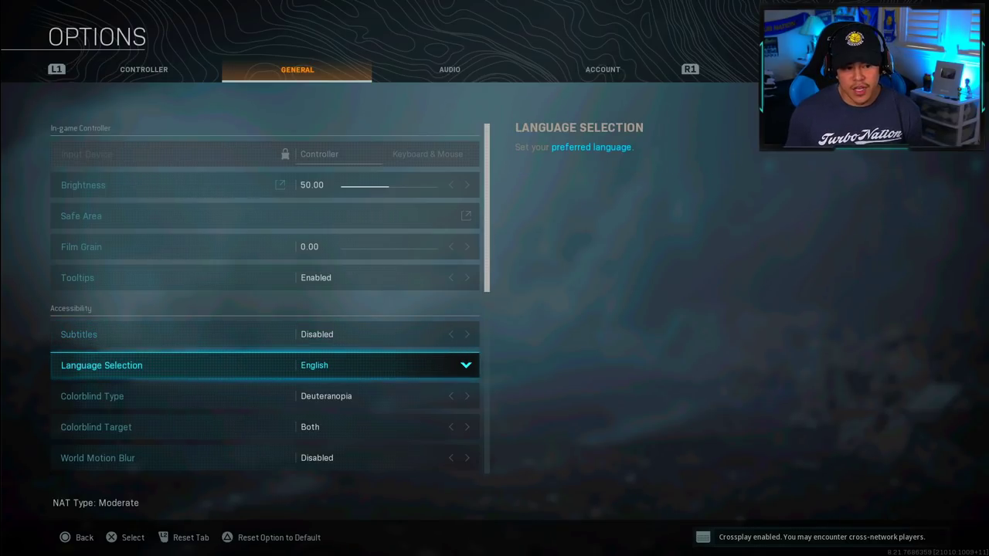
Compare the Colorblind Type options Disabled, Protanopia and Tritanopia on the sample images, returning to Deuteranopia
key(Down)
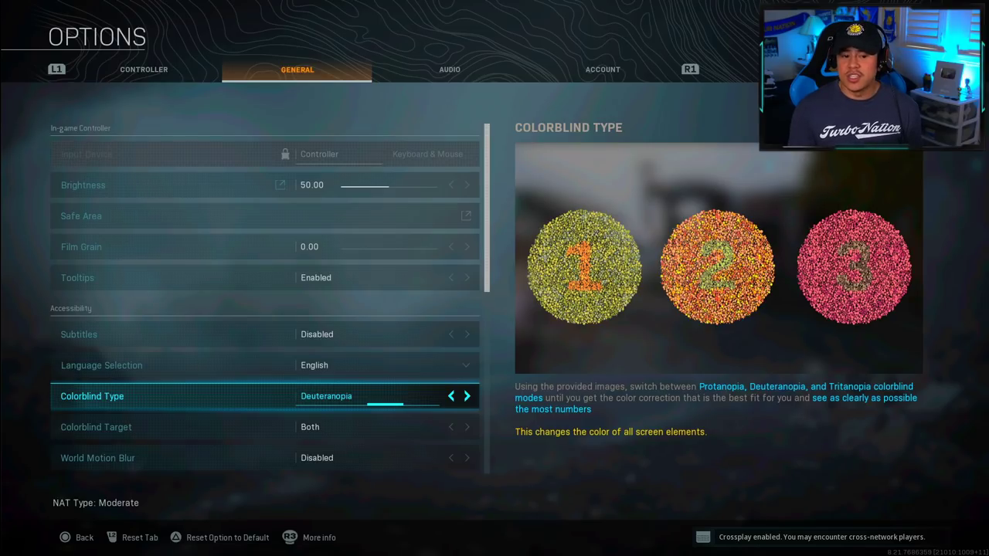
key(Left)
key(Left)
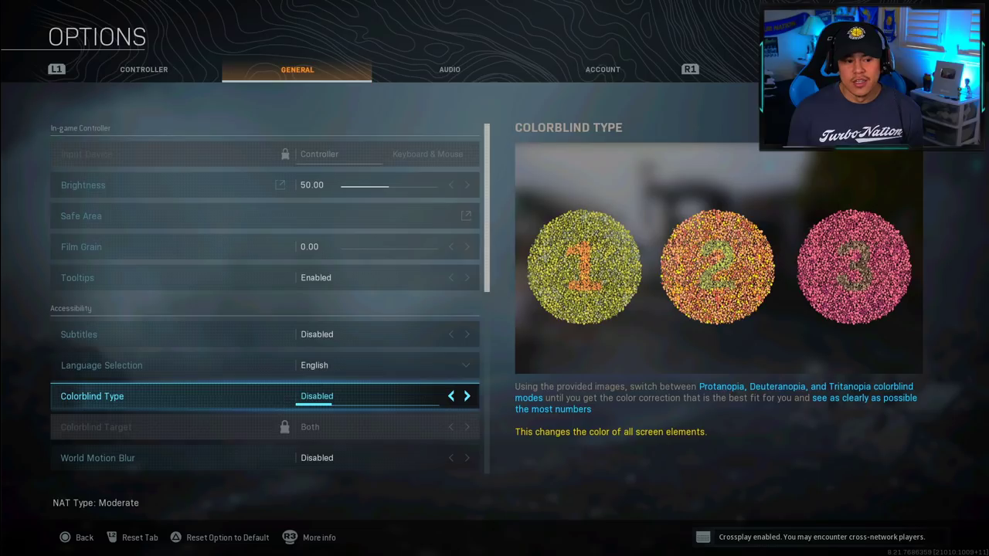
key(Right)
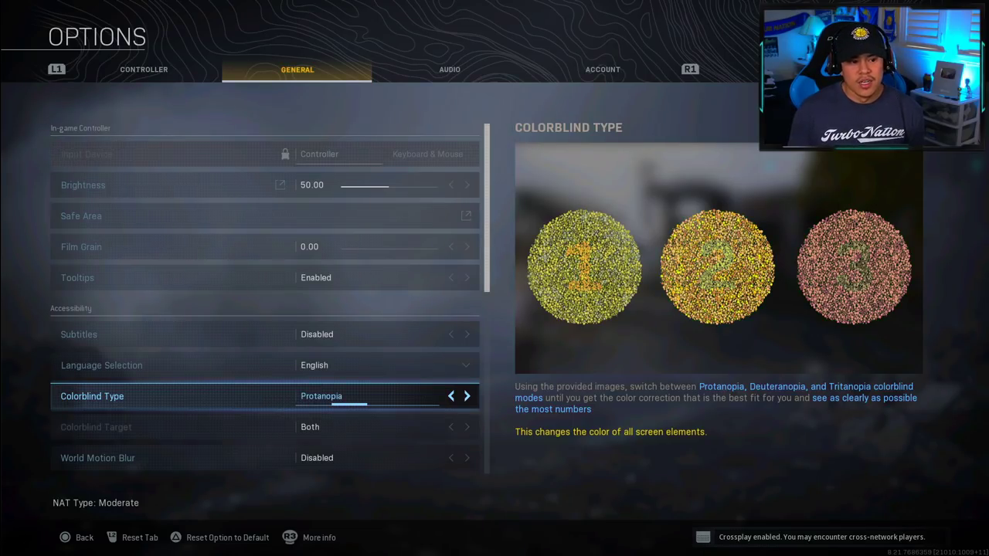
key(Right)
key(Right)
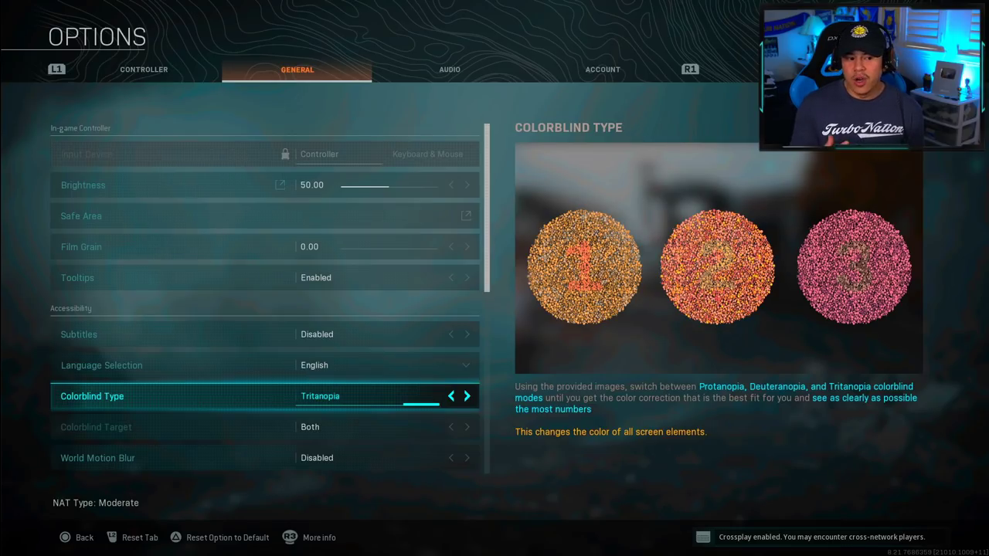
key(Left)
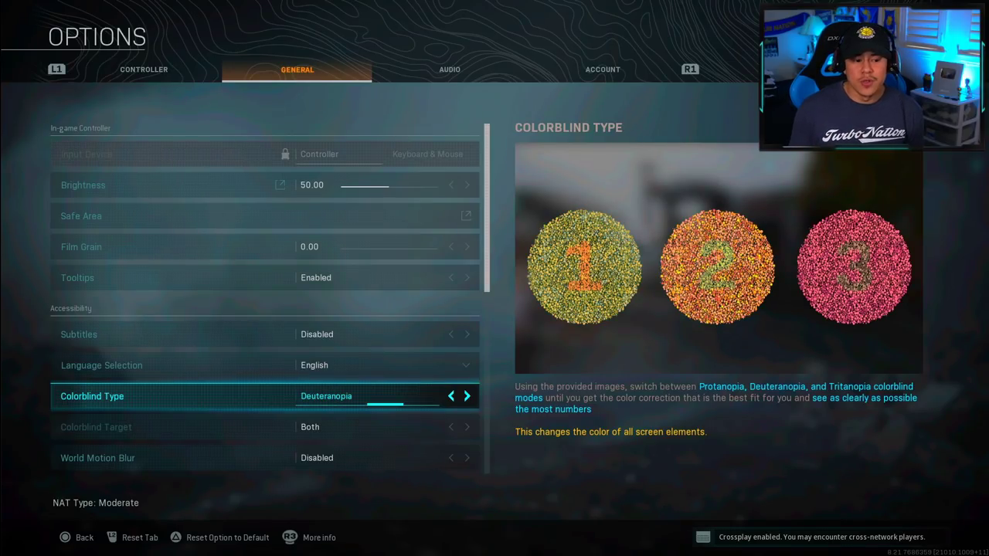
Switch Colorblind Type repeatedly between Tritanopia and Deuteranopia to compare their colors, ending on Deuteranopia
key(Right)
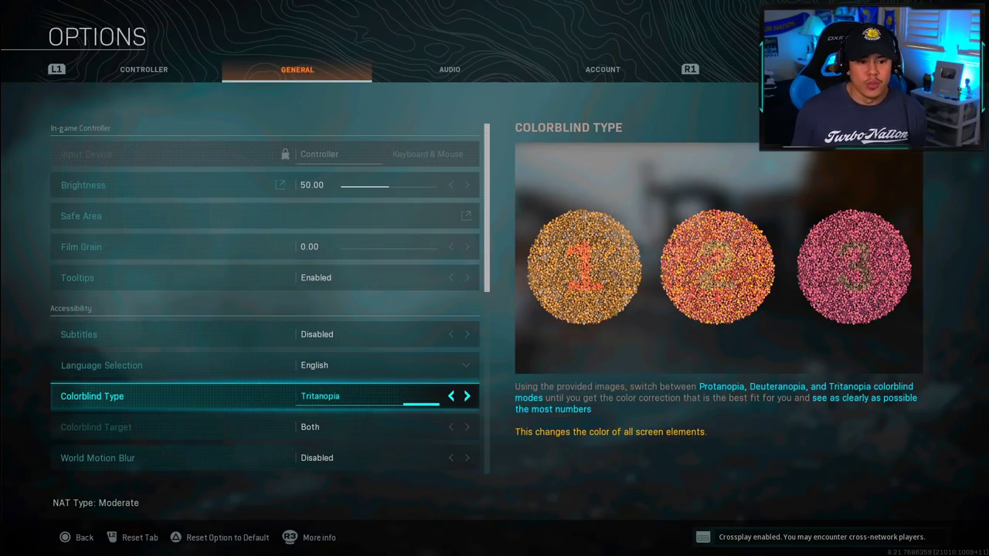
key(Left)
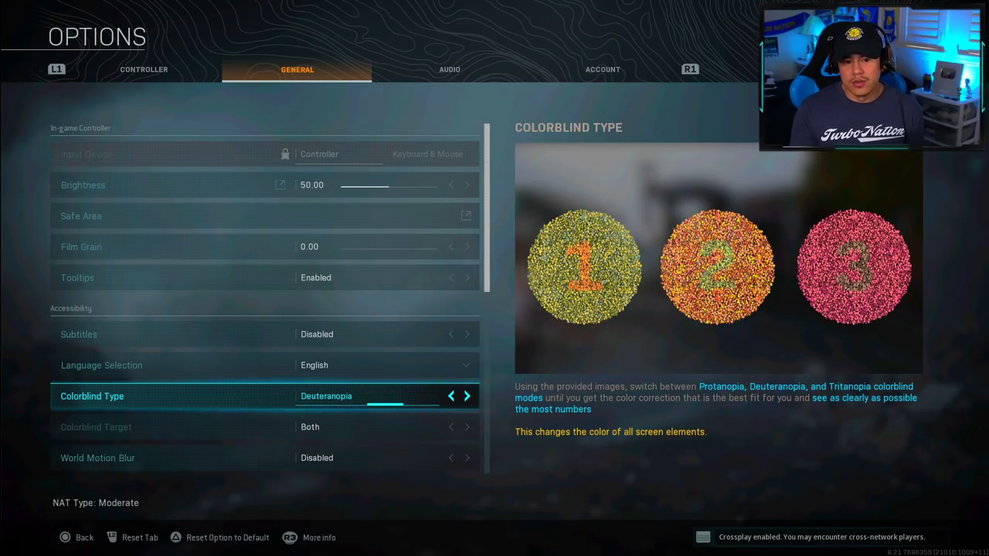
key(Right)
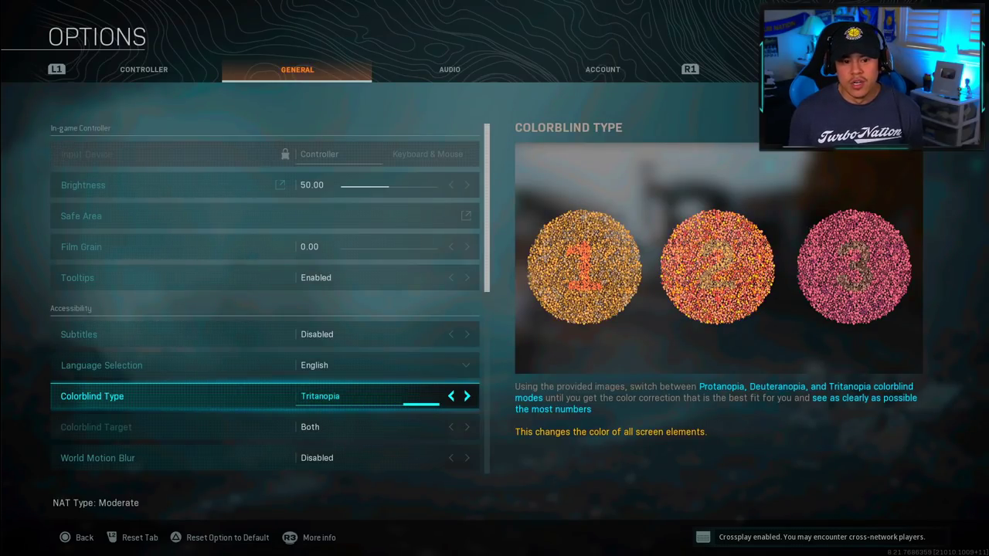
key(Left)
key(Right)
key(Left)
key(Right)
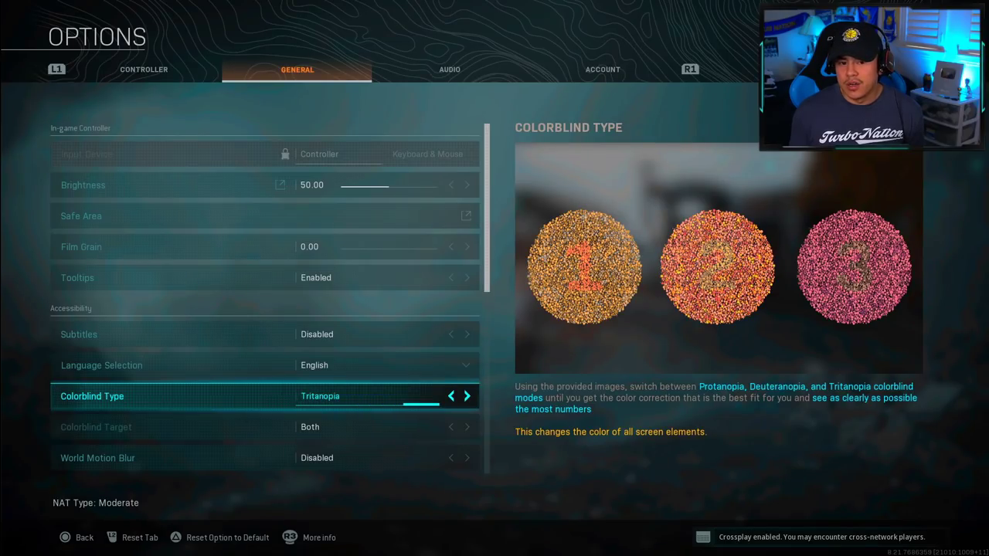
key(Left)
key(Right)
key(Left)
key(Right)
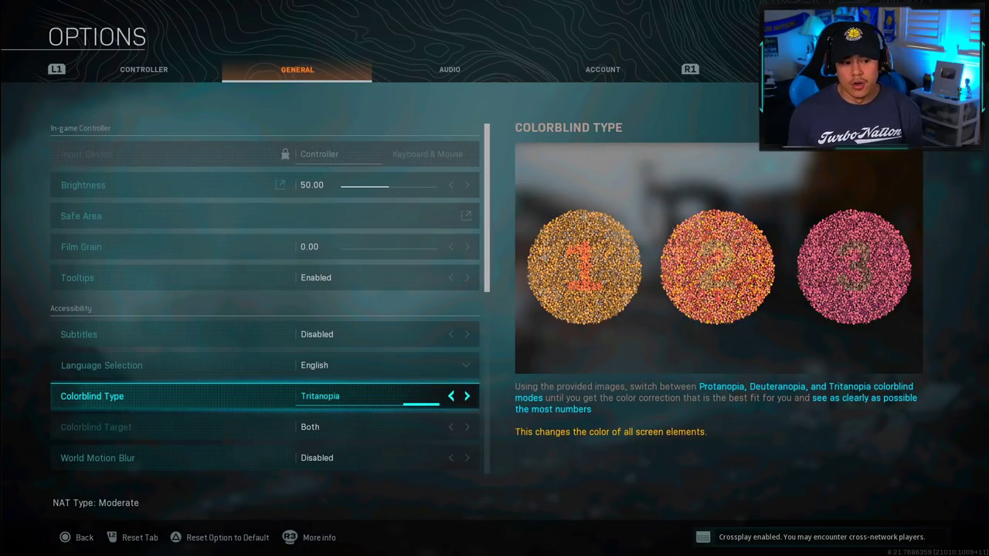
key(Left)
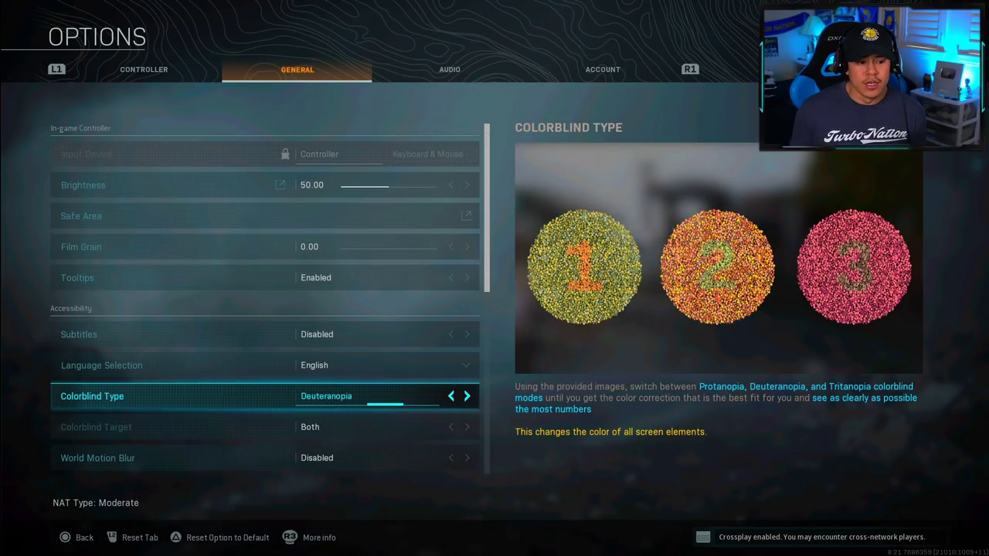
Go through the Colorblind Target options World and Interface, ending on Both
key(Down)
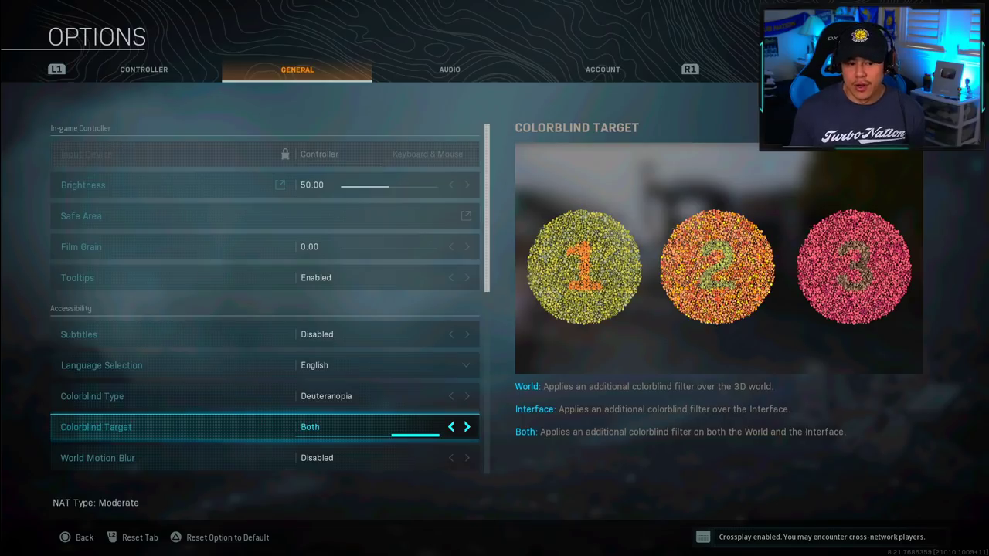
key(Right)
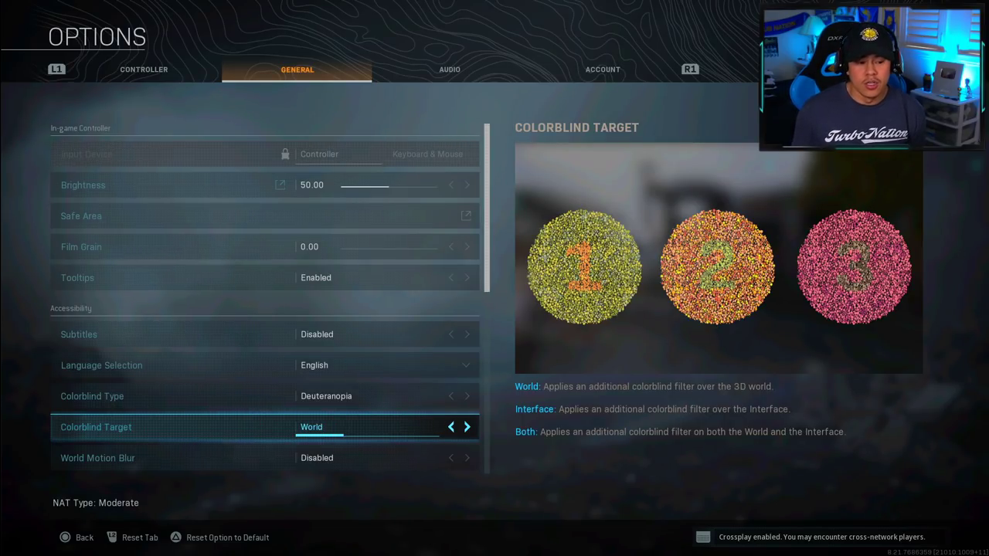
key(Right)
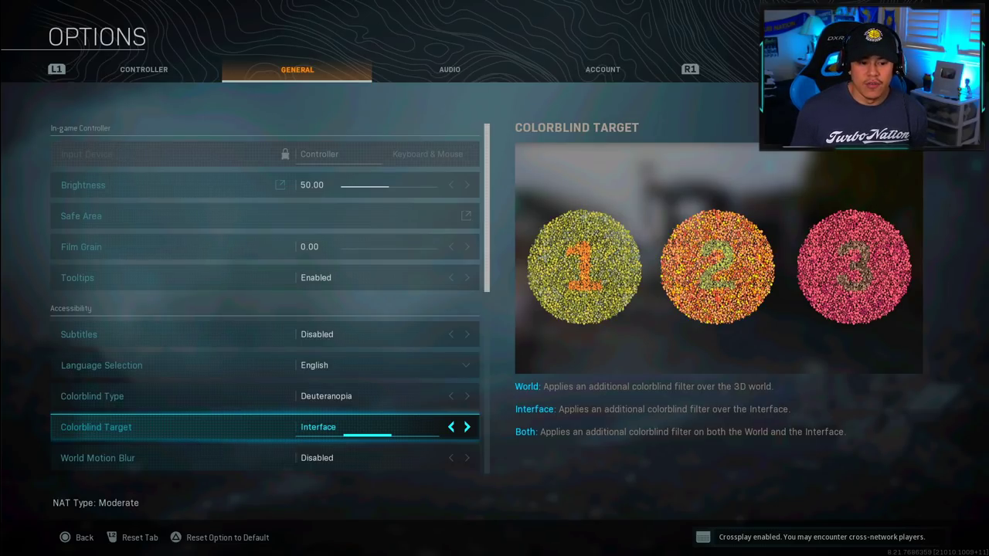
key(Right)
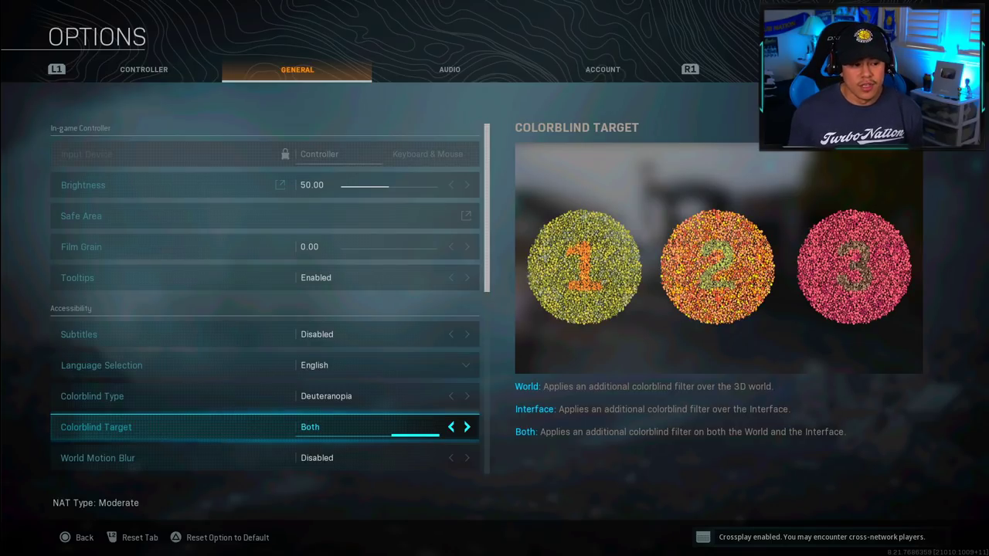
Review the world motion blur, weapon motion blur and mini map shape settings
key(Down)
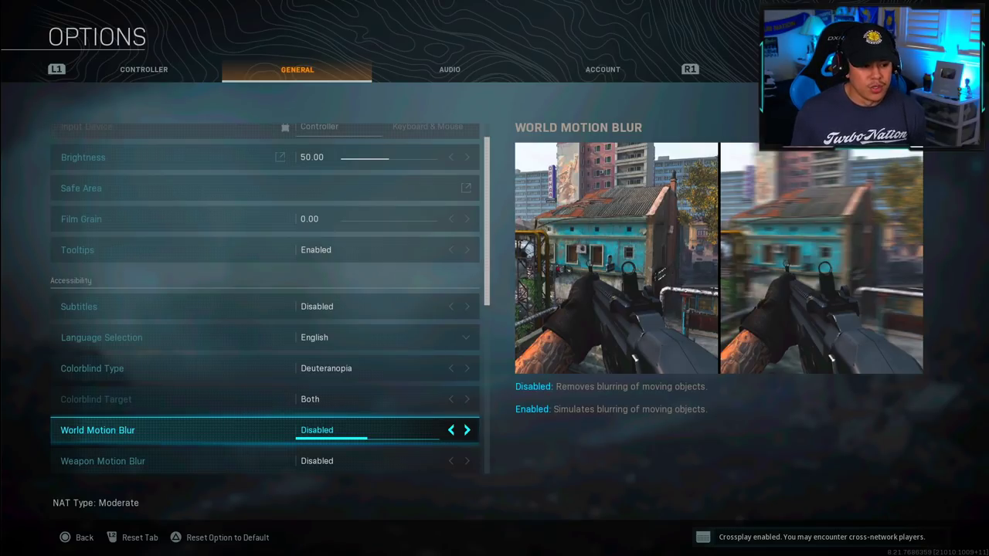
key(Down)
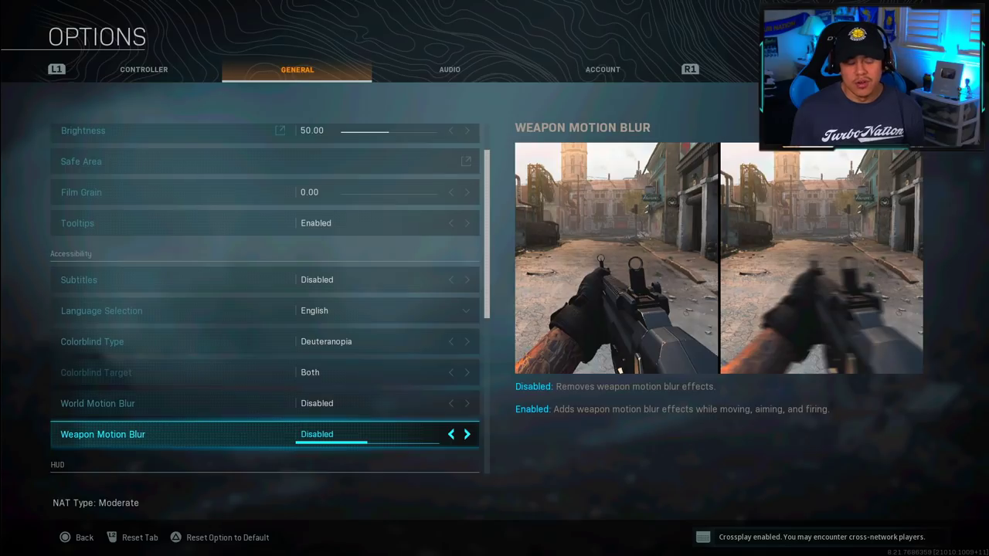
key(Down)
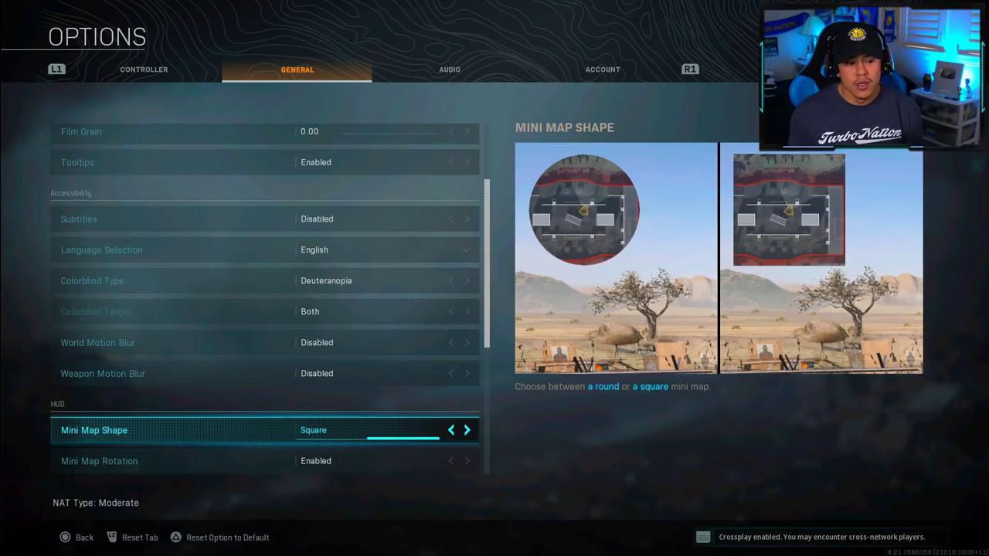
Try the alternative mini map rotation and compass direction text options, returning them to Enabled and Letters
key(Down)
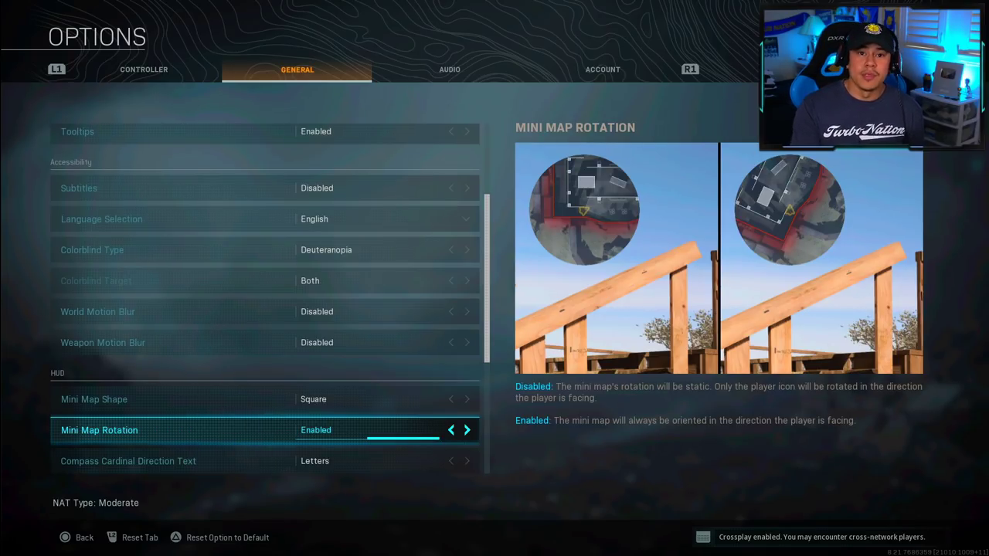
key(Left)
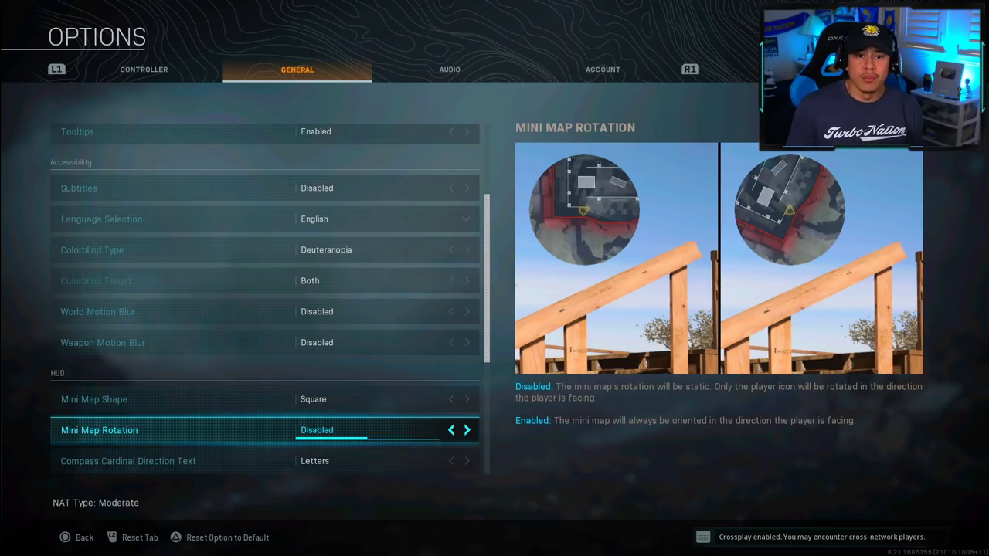
key(Right)
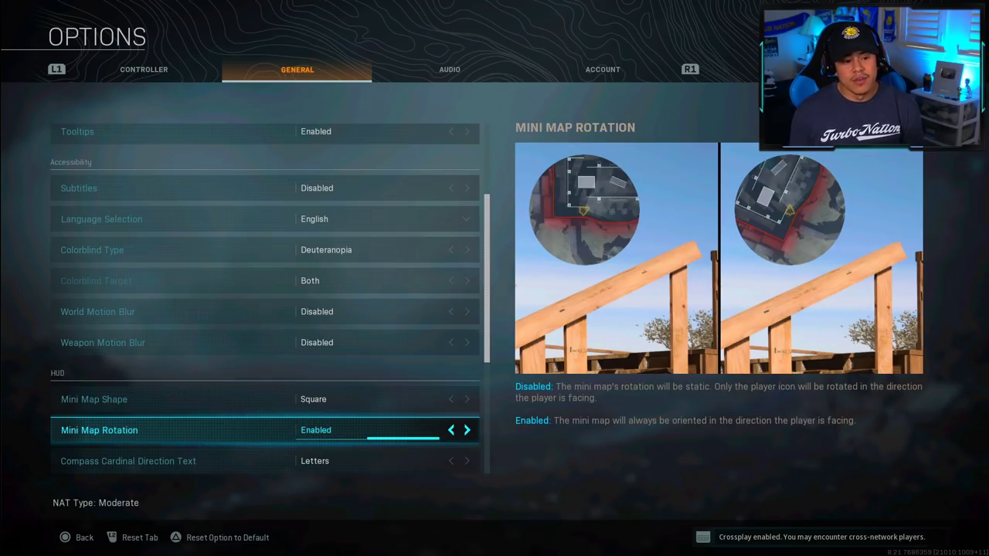
key(Down)
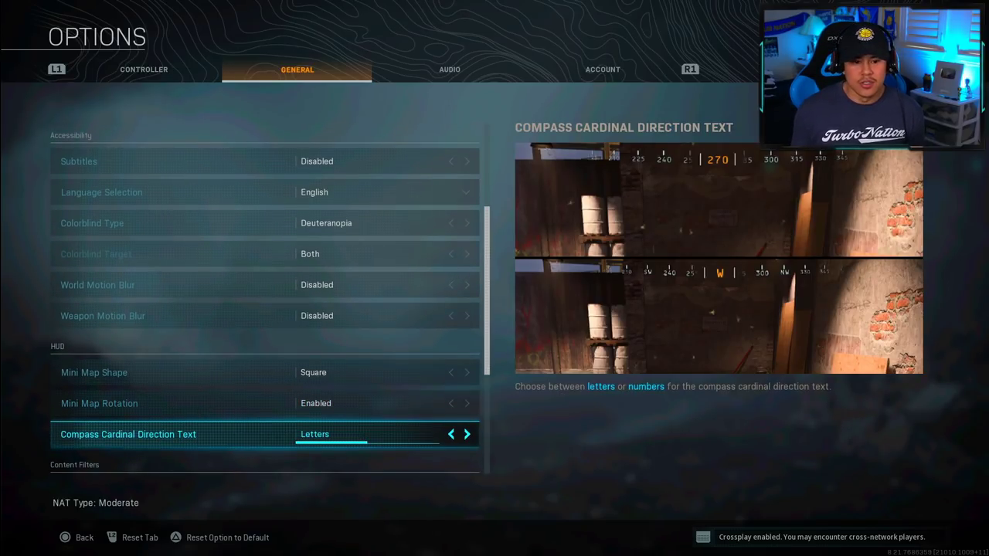
key(Right)
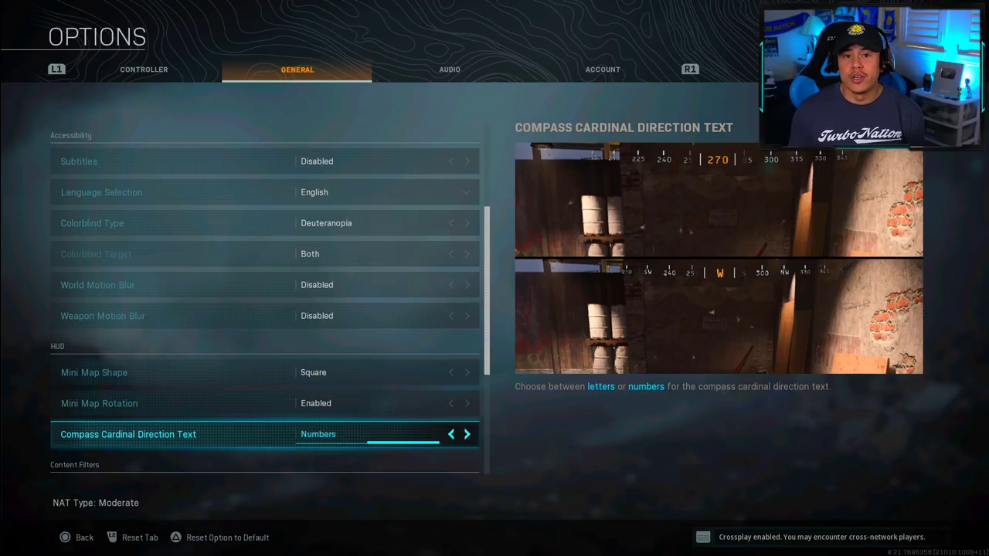
key(Left)
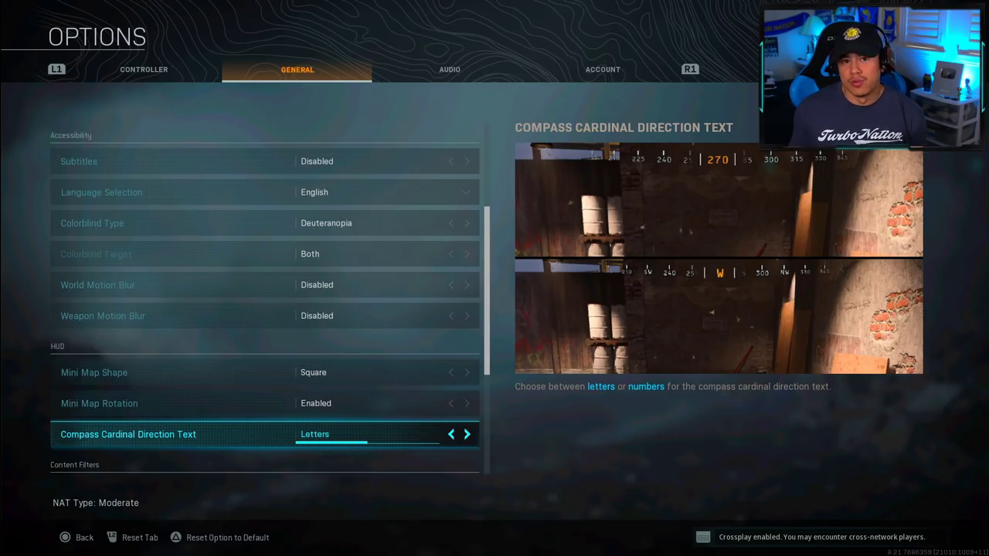
Review the content filters, switching Dismemberment & Gore Effects to Disabled and back to Enabled
key(Down)
key(Down)
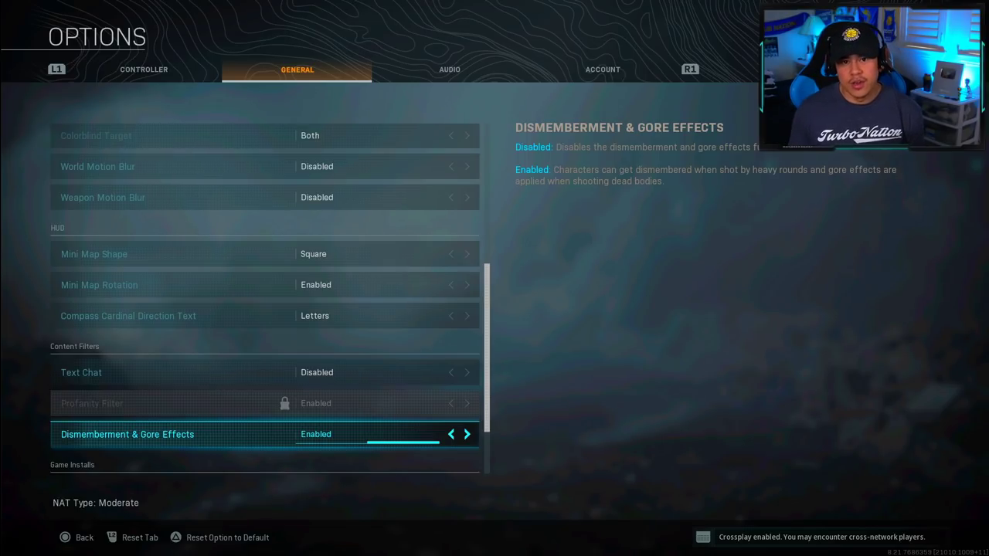
key(Left)
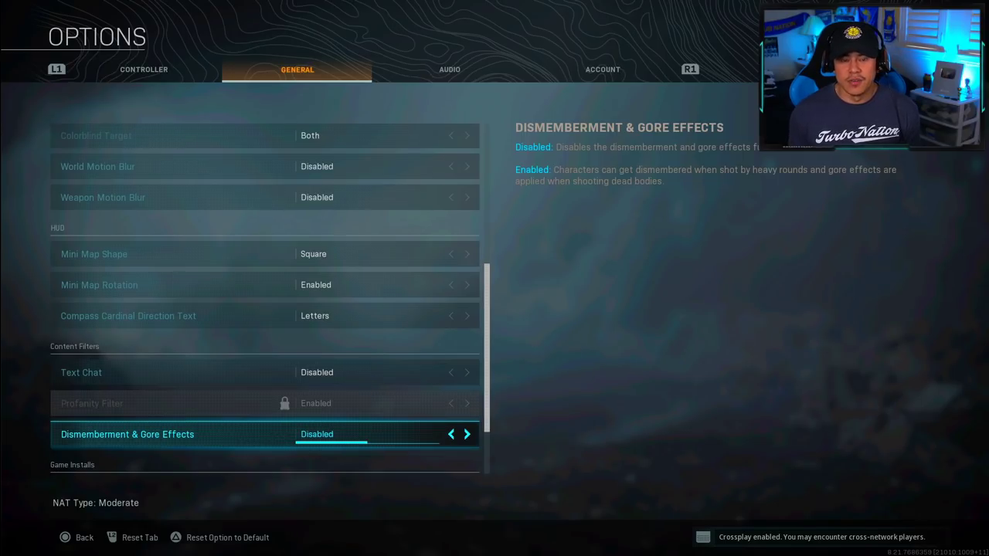
key(Right)
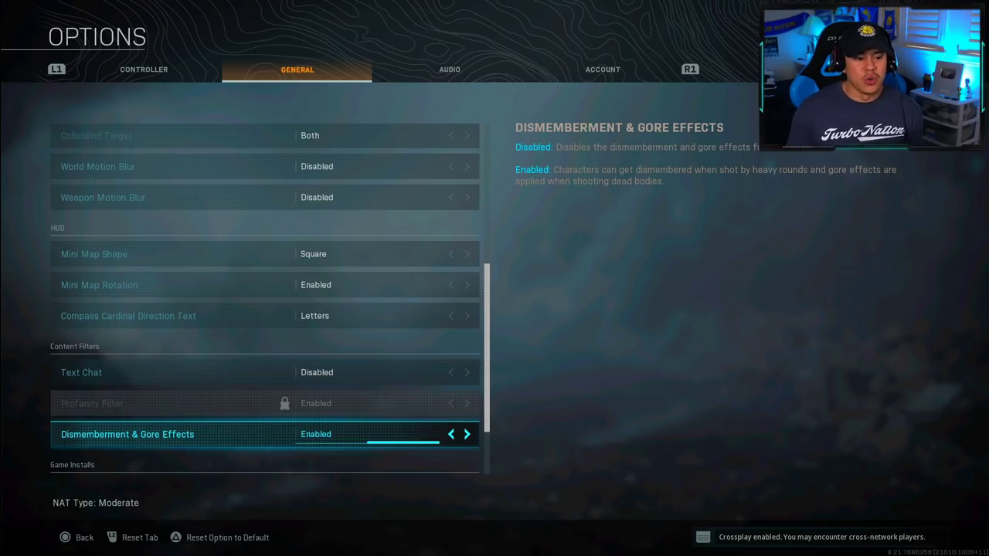
key(Down)
Open the audio settings and examine the Audio Mix choices through Boost Low, closing the list without changing Home Theater
key(e)
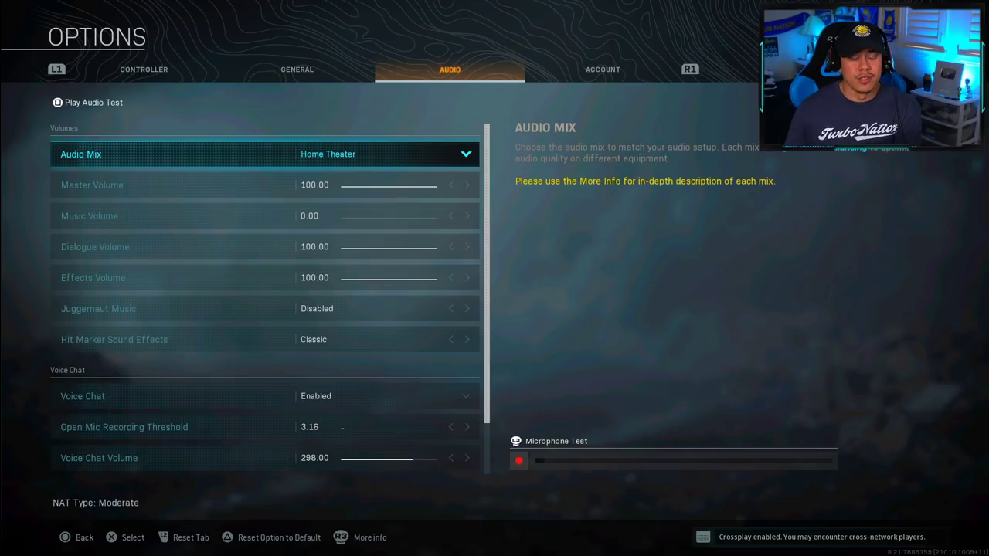
key(Return)
key(Down)
key(Down)
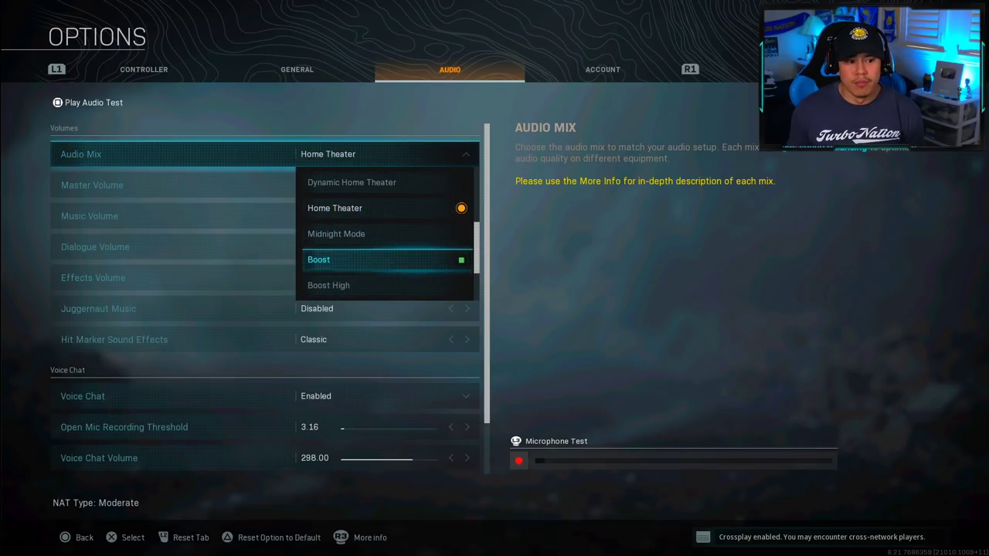
key(Down)
key(Down)
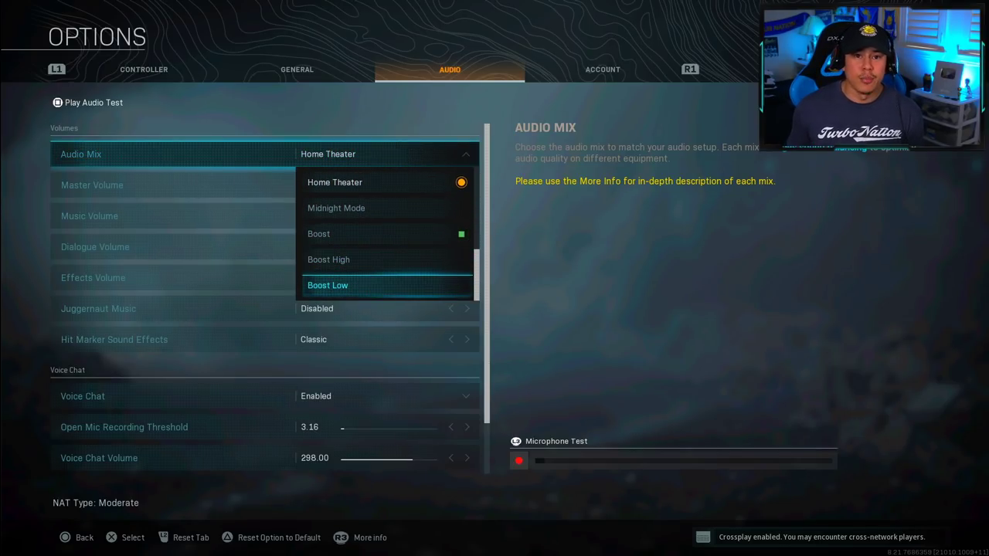
key(Escape)
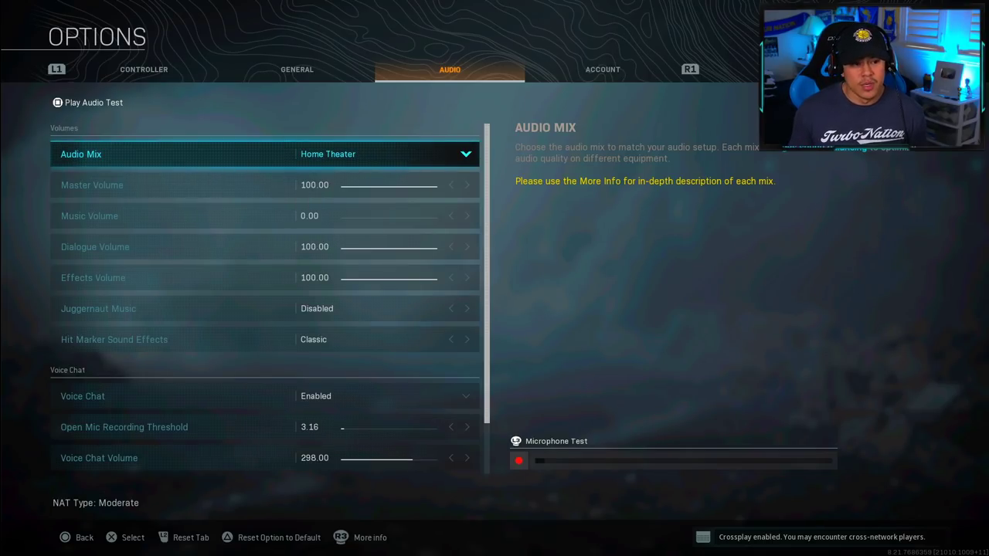
Review the audio settings from master, music, dialogue and effects volume through Juggernaut music and hit marker sound effects
key(Down)
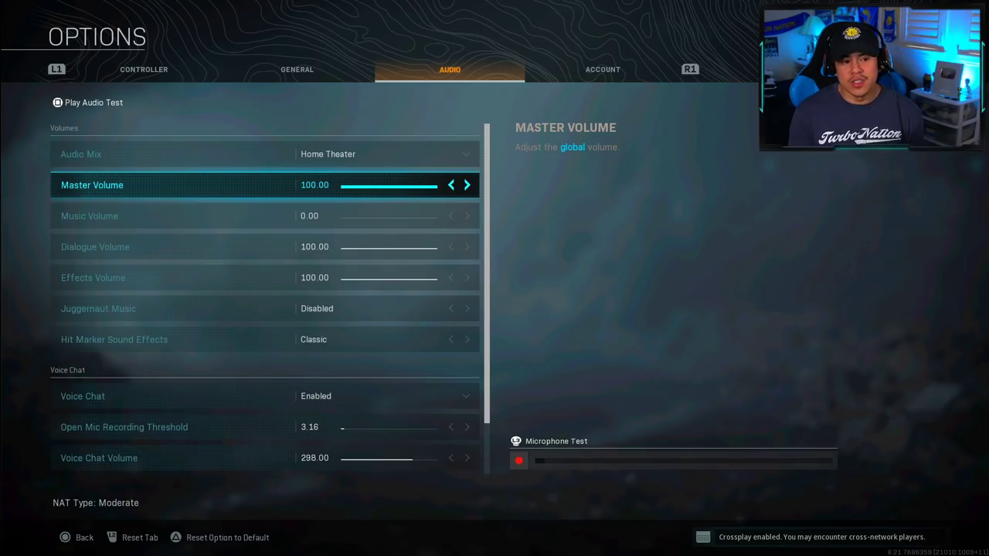
key(Down)
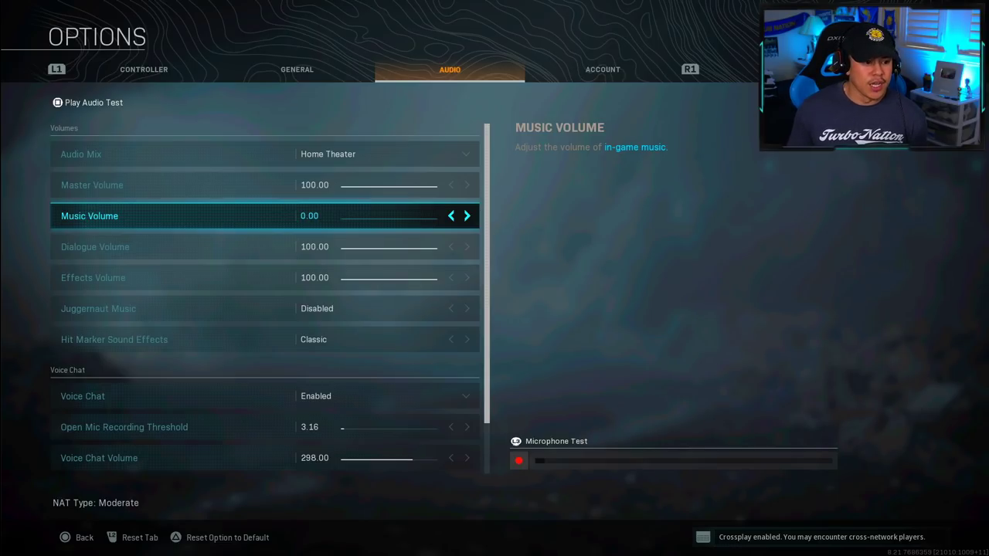
key(Down)
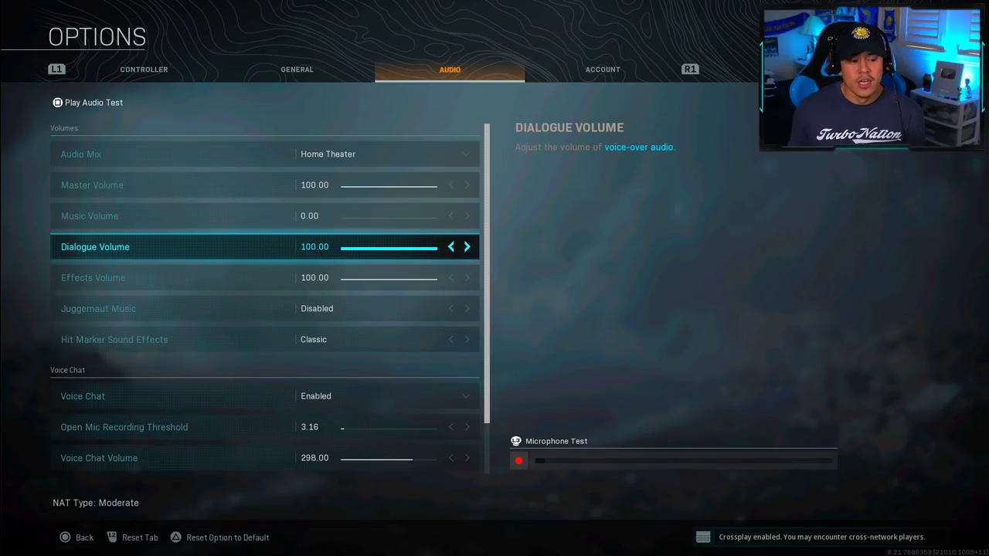
click(93, 278)
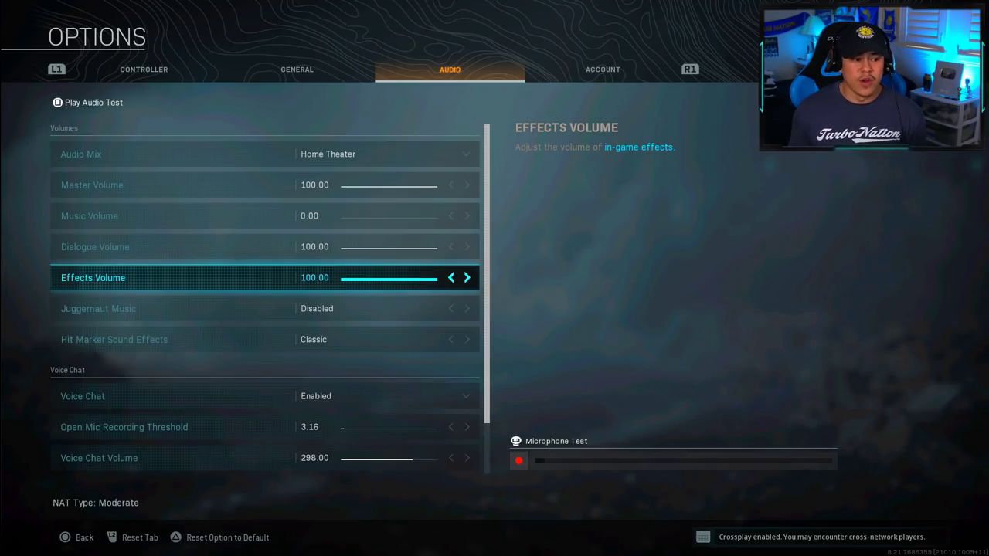
click(98, 308)
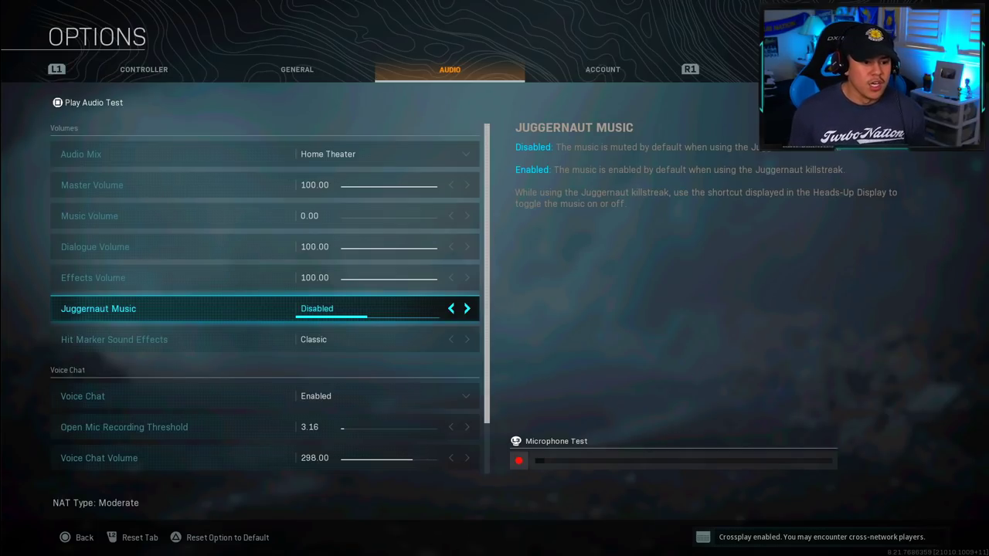
click(114, 340)
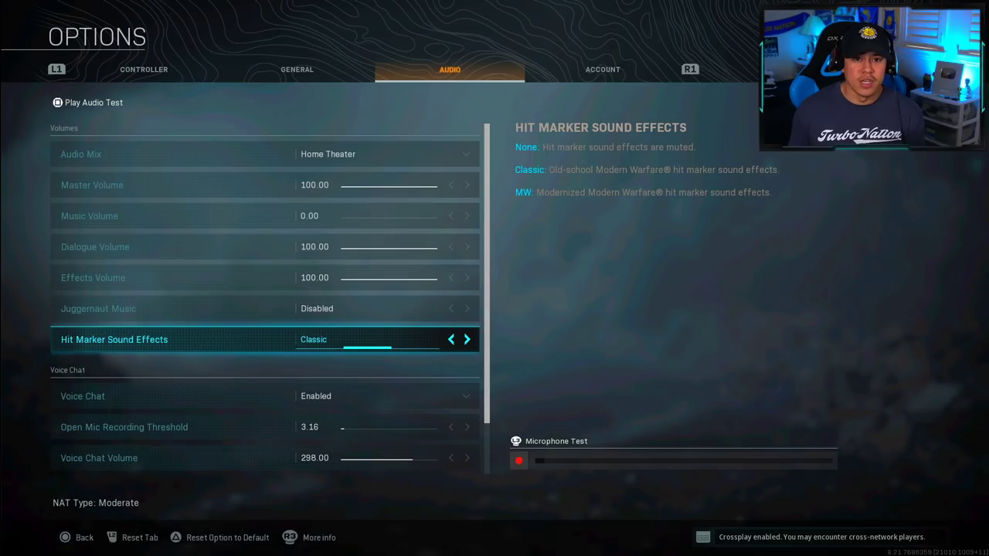
Open the account settings and set Crossplay to Disabled
key(e)
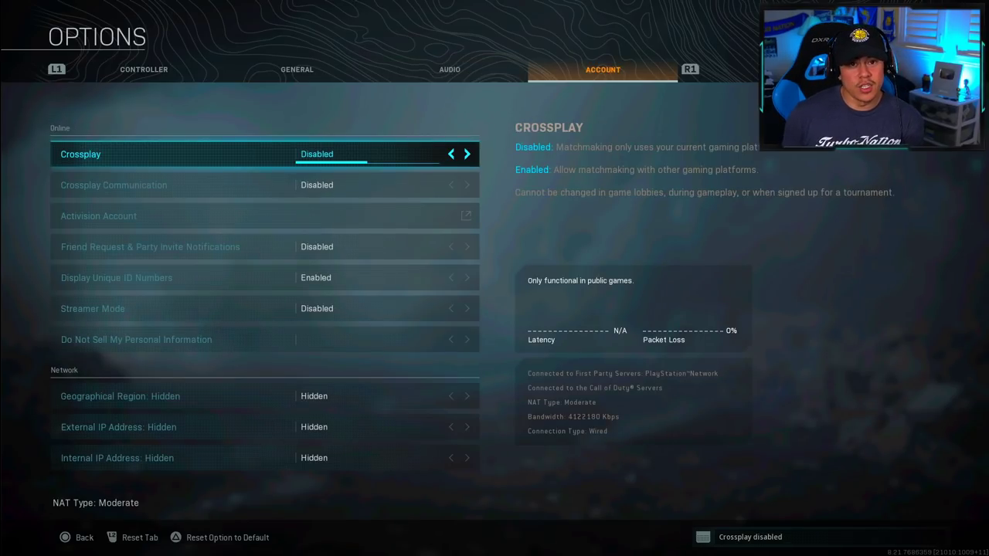